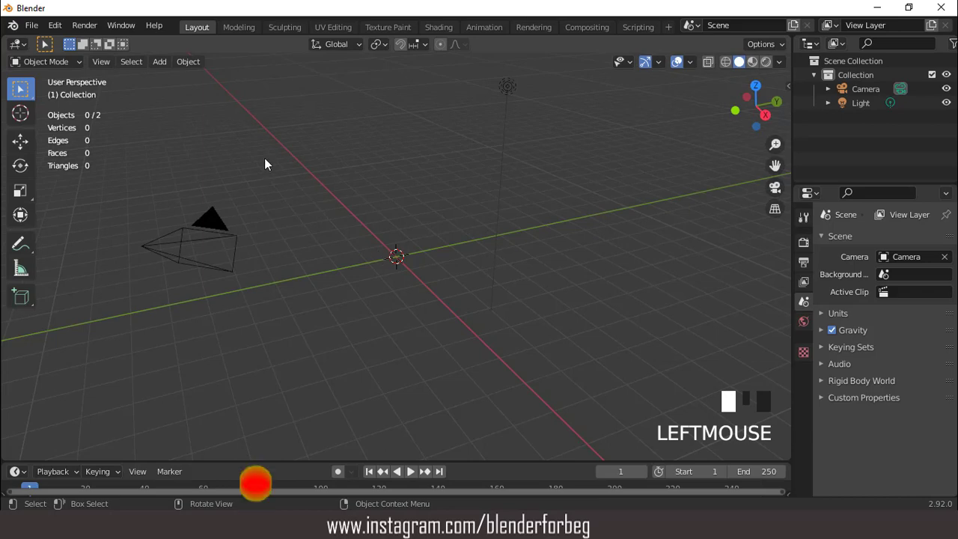
Add a cube mesh at the origin and scale it down uniformly to about 0.503.
left_click(159, 61)
mouse_move(169, 78)
left_click(294, 91)
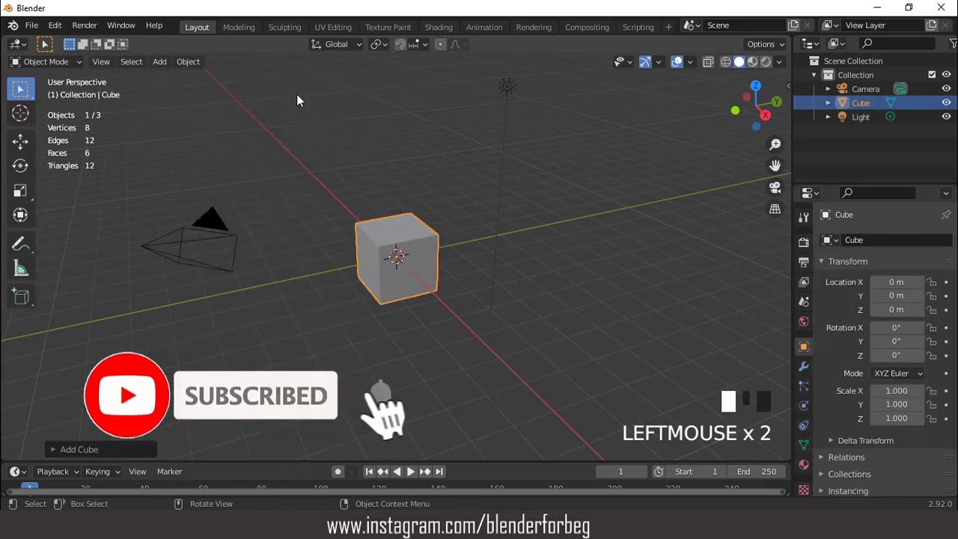
scroll(447, 292, "up", 3)
key("KP_1")
scroll(450, 298, "up", 3)
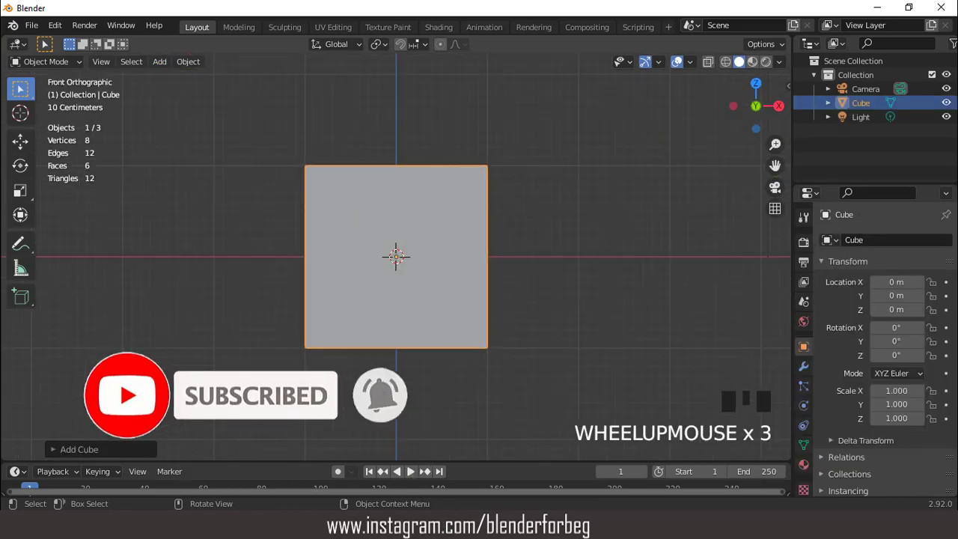
key("s")
left_click(460, 283)
Flatten the cube along the Y axis to a Y scale of about 0.036.
key("KP_3")
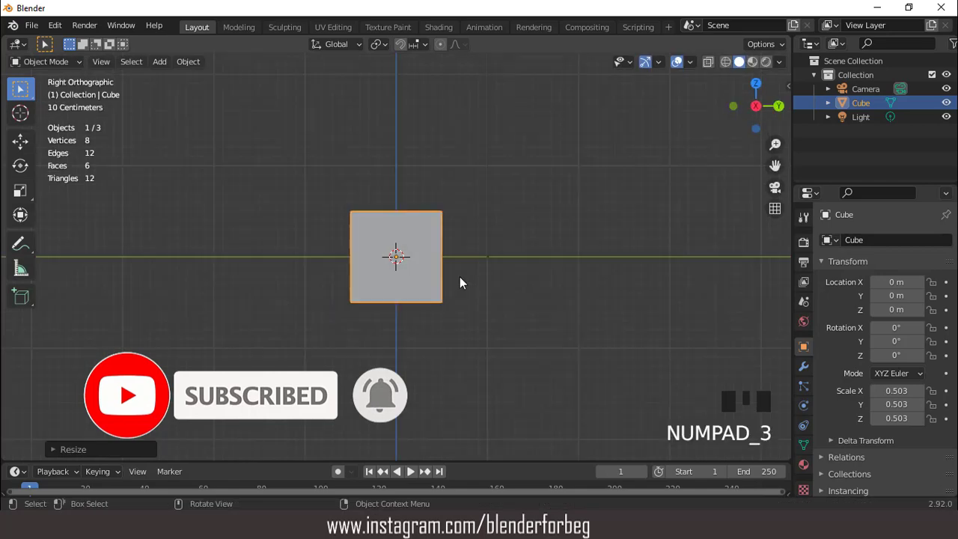
scroll(459, 283, "up", 4)
key("s")
key("y")
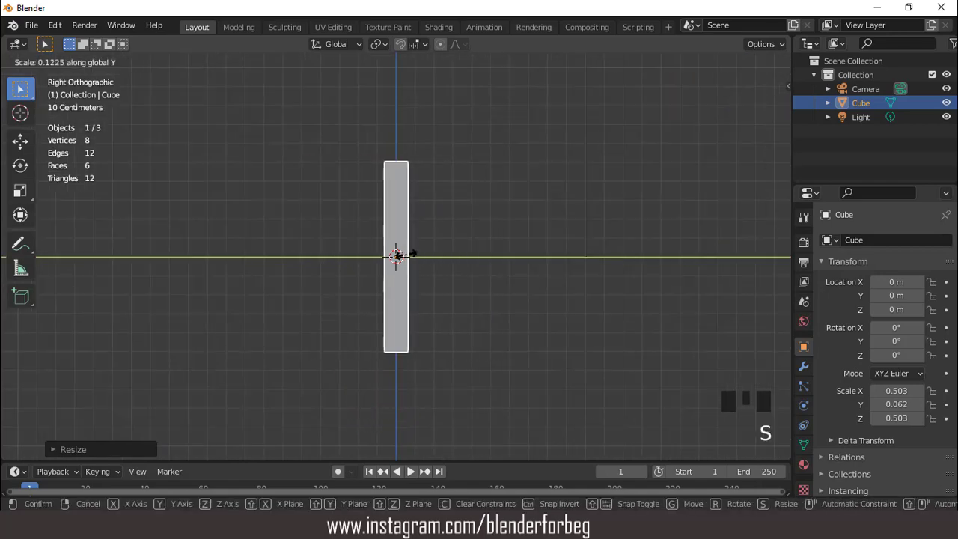
left_click(402, 254)
In Edit Mode, add one horizontal loop cut around the middle of the thin slab's height.
key("Tab")
scroll(402, 255, "up", 1)
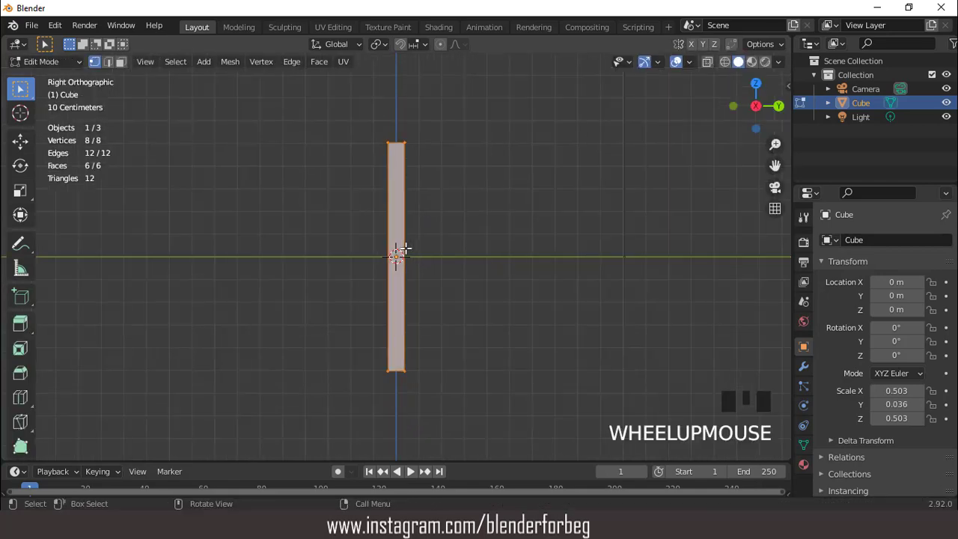
key("ctrl+r")
left_click(404, 249)
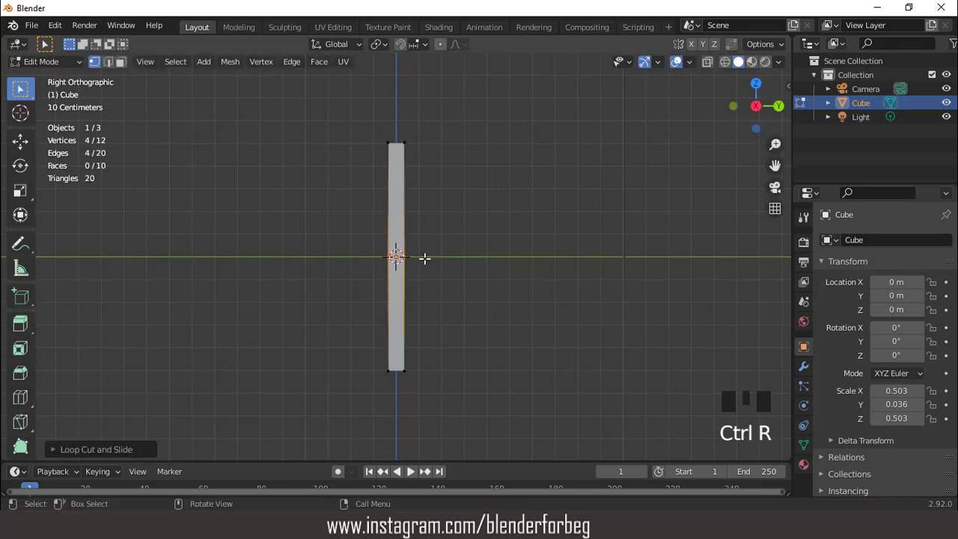
Scale the middle loop outward along the Y axis so the cross-section forms a wide diamond.
key("s")
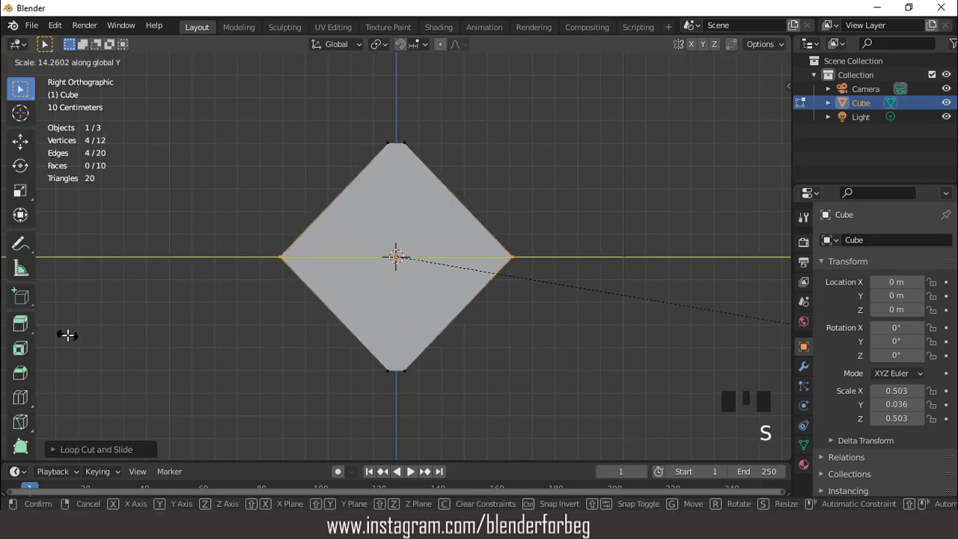
left_click(67, 334)
scroll(411, 327, "down", 2)
key("s")
key("y")
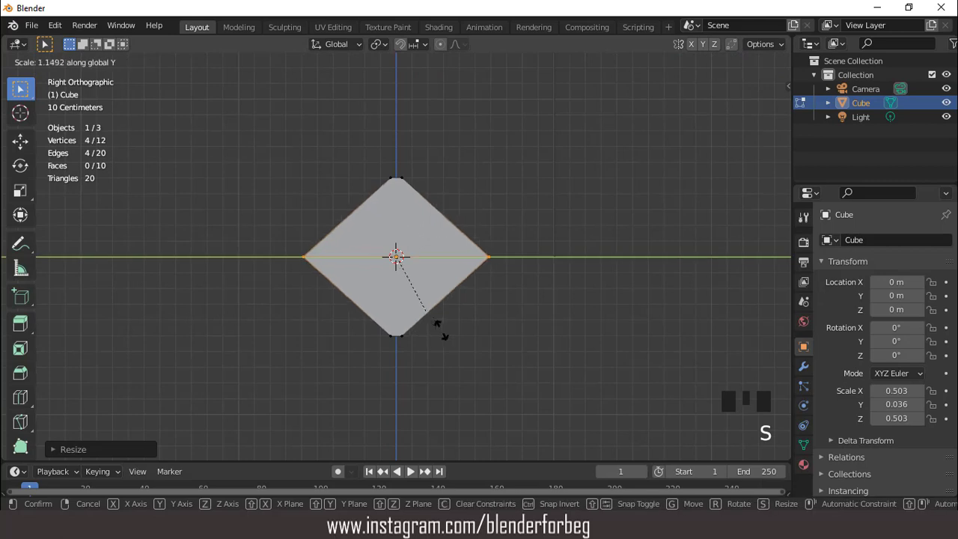
left_click(489, 341)
scroll(381, 293, "down", 4)
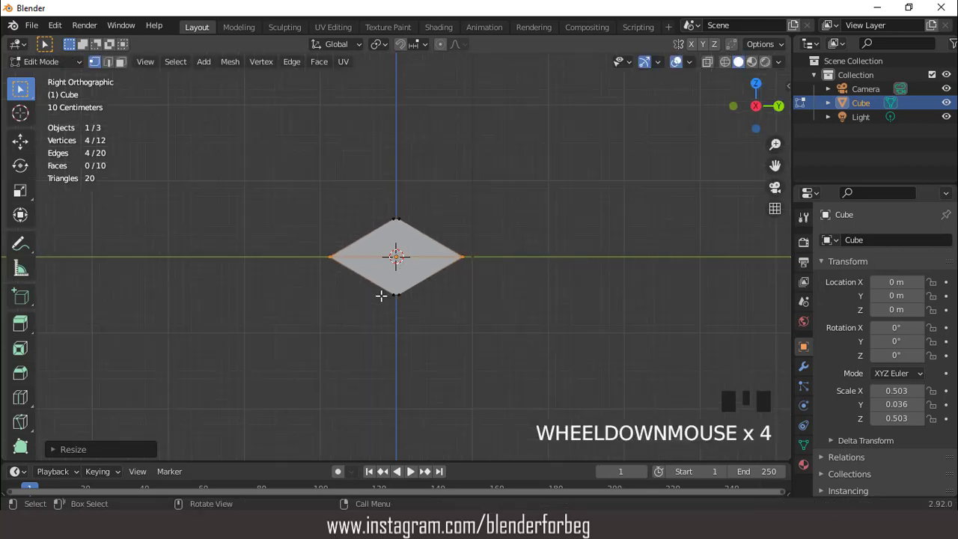
Delete the four end-cap faces at both X ends of the diamond-shaped mesh, leaving an open tube.
middle_click_drag(380, 293, 386, 252)
scroll(413, 247, "up", 2)
key("3")
left_click(428, 279)
left_click(396, 252, "shift")
left_click(370, 251, "shift")
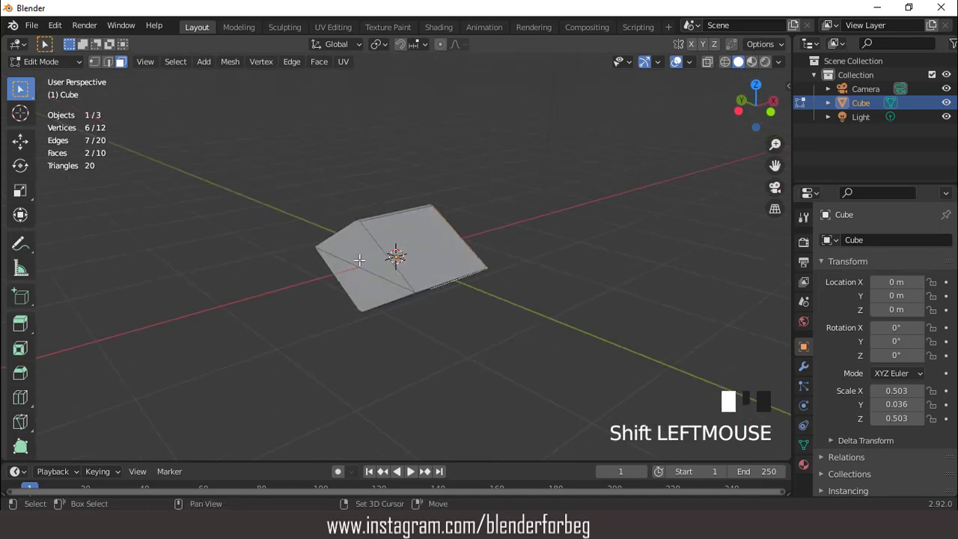
left_click(356, 278, "shift")
key("x")
left_click(517, 195)
middle_click_drag(516, 194, 394, 258)
Return to Object Mode and apply the object's scale.
key("Tab")
key("ctrl+a")
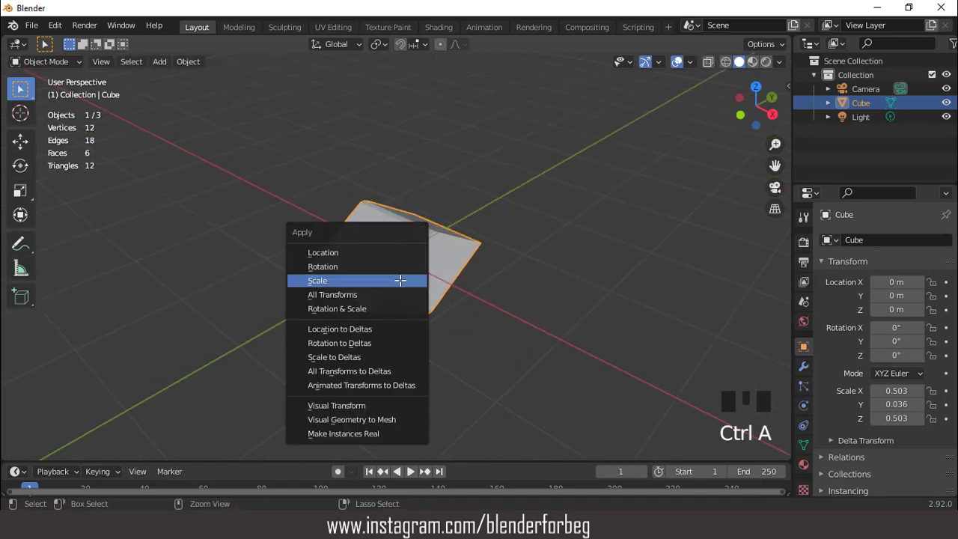
left_click(400, 280)
Stretch the diamond tube along the X axis to an X scale of about 8.658.
key("KP_7")
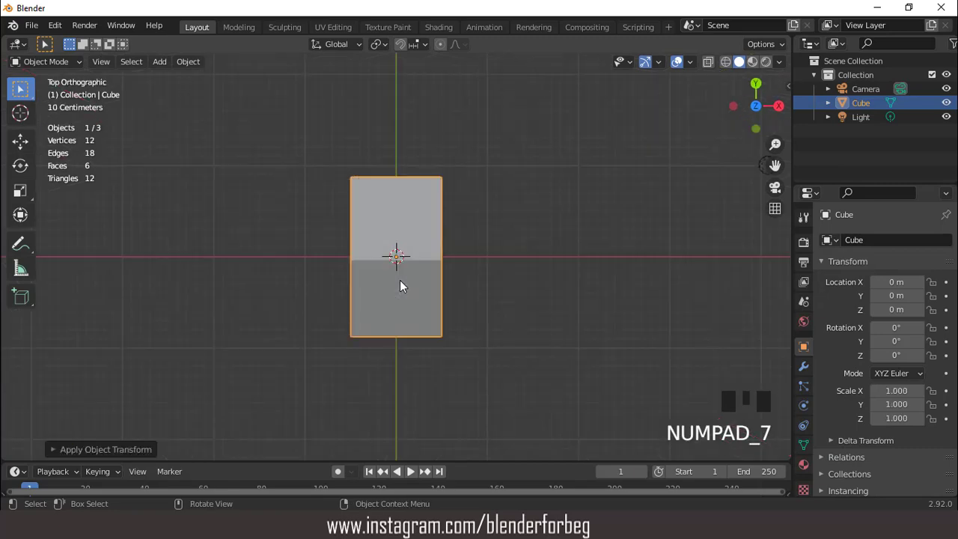
scroll(450, 280, "down", 4)
key("s")
left_click(620, 331)
scroll(620, 331, "down", 2)
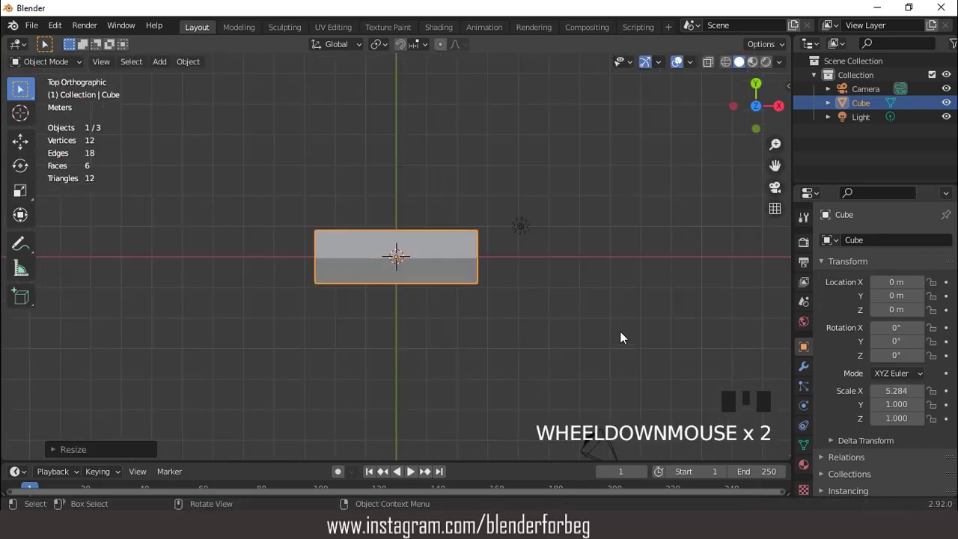
key("s")
key("x")
left_click(771, 360)
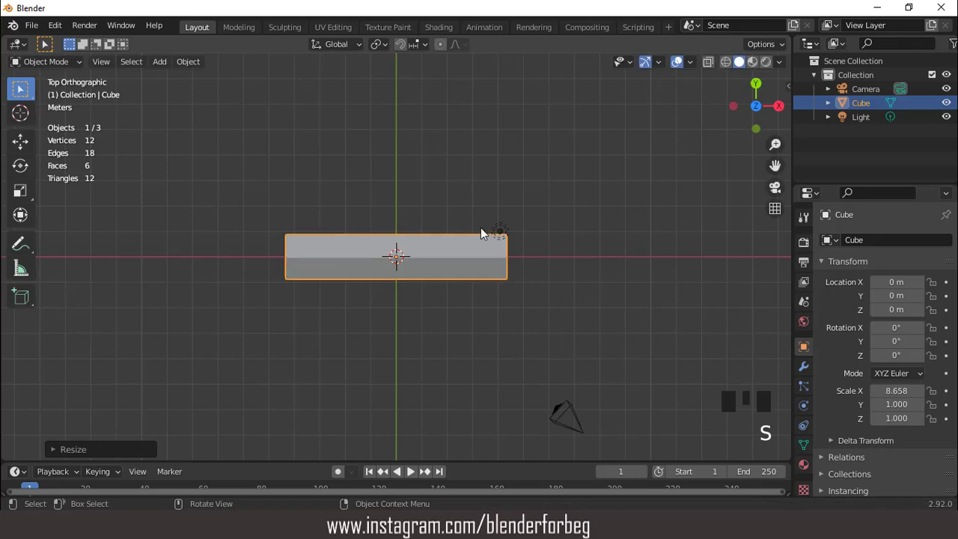
With X-ray enabled in Edit Mode, collapse all vertices at the tube's negative X end to a point using scale 0.
key("Tab")
scroll(430, 227, "up", 2)
scroll(431, 226, "down", 3)
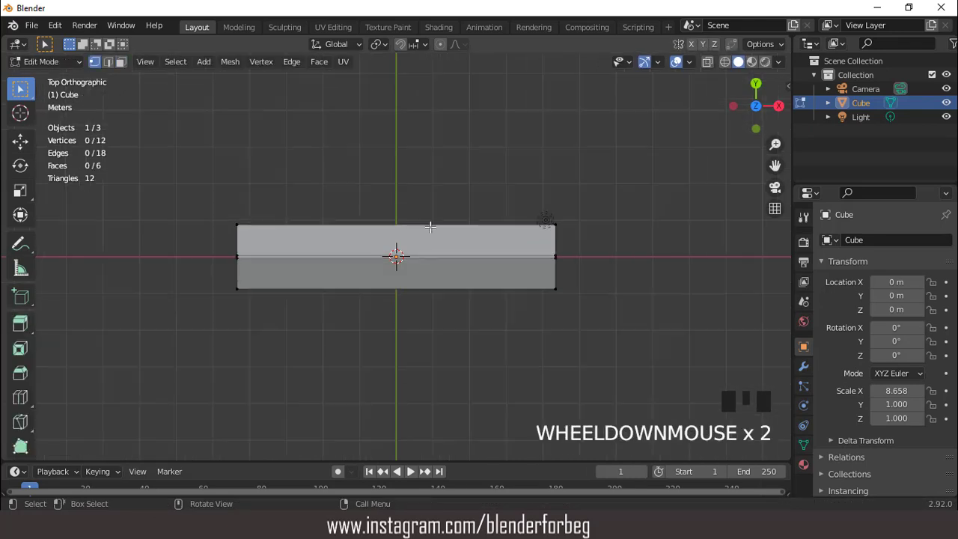
left_click(707, 62)
left_click_drag(217, 194, 311, 318)
scroll(340, 302, "up", 2)
type("s0")
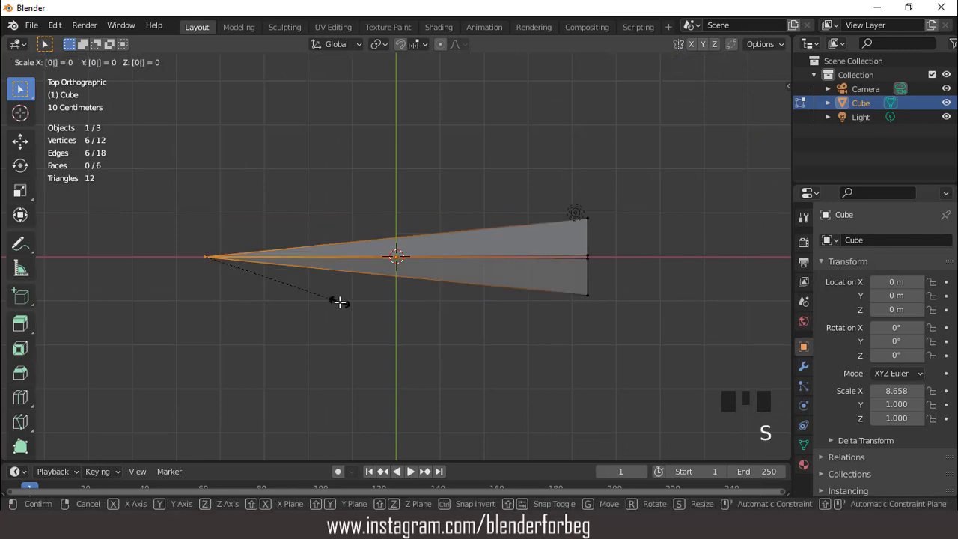
key("Return")
Add a crosswise loop cut near the open end and enlarge it by a factor of about 2.2.
key("ctrl+r")
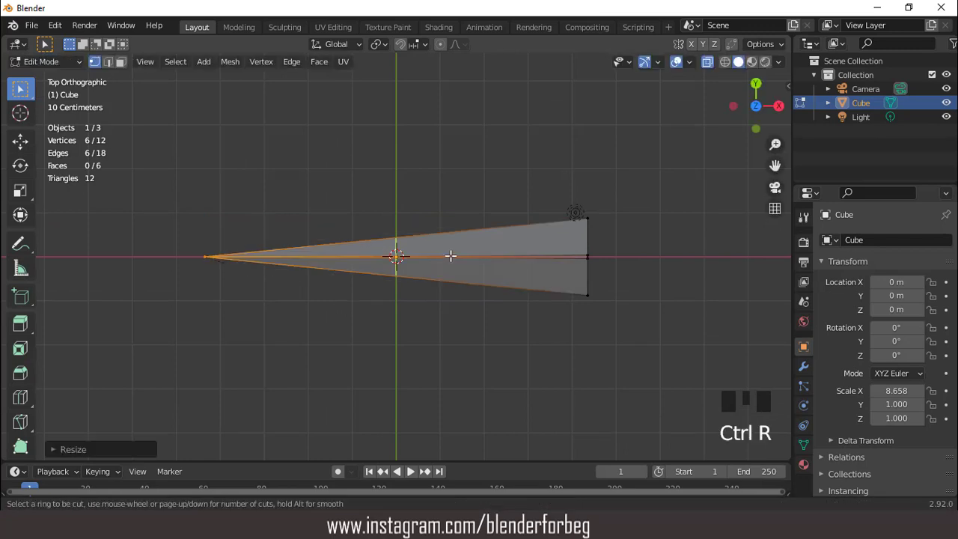
left_click(451, 256)
left_click(576, 255)
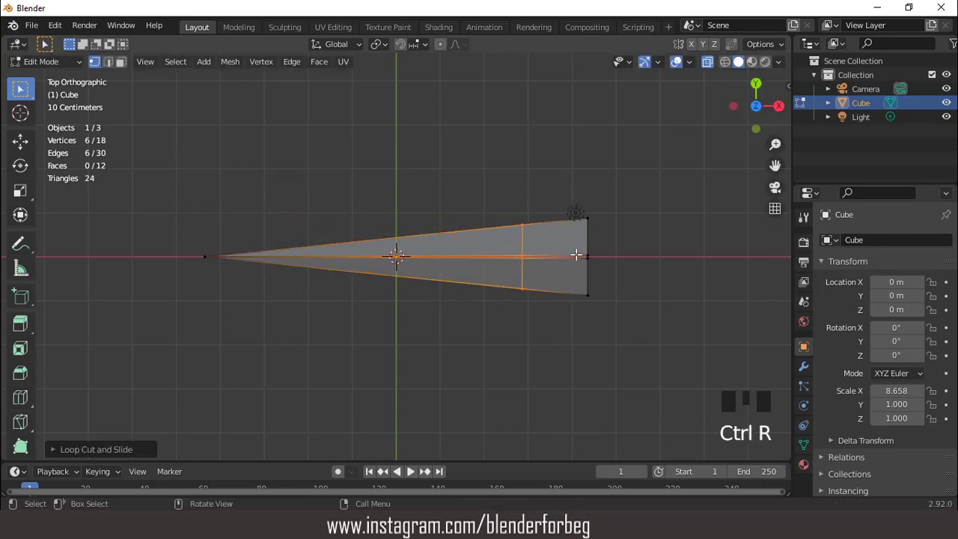
key("s")
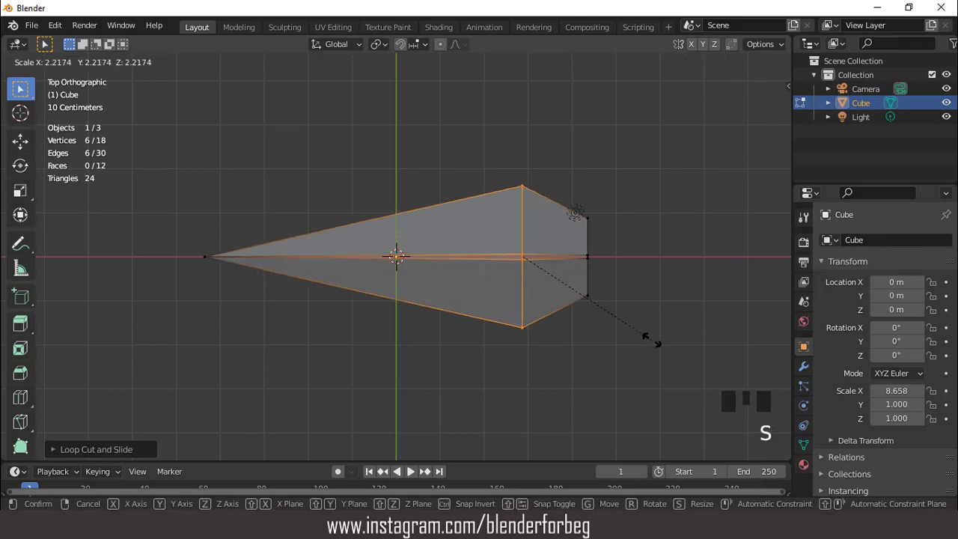
left_click(651, 340)
Move the open end's vertices outward along X and shift the widest loop about 0.61 m in the same direction.
left_click_drag(557, 196, 616, 313)
key("g")
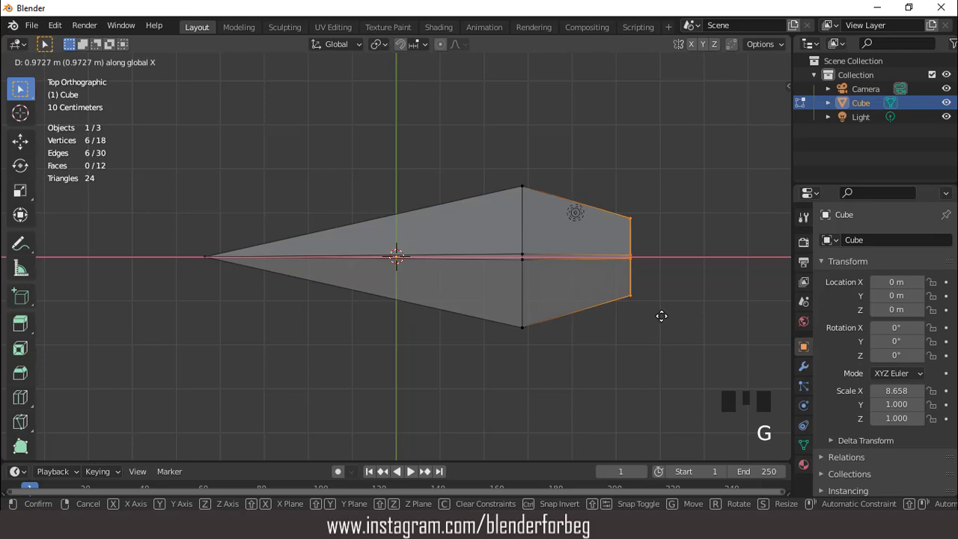
left_click(678, 316)
left_click_drag(486, 161, 563, 361)
key("g")
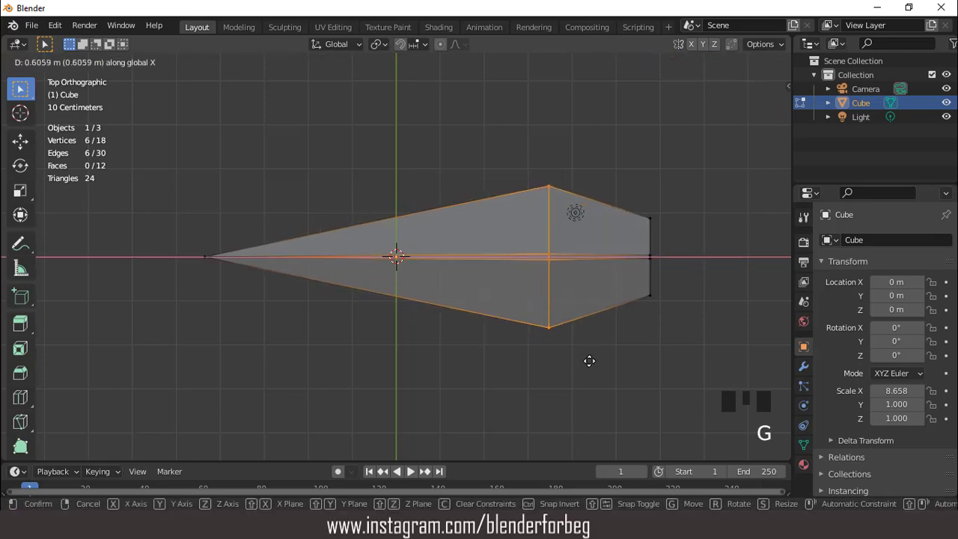
left_click(589, 361)
Bevel the widest edge loop with one segment and a width of about 0.03 m.
key("2")
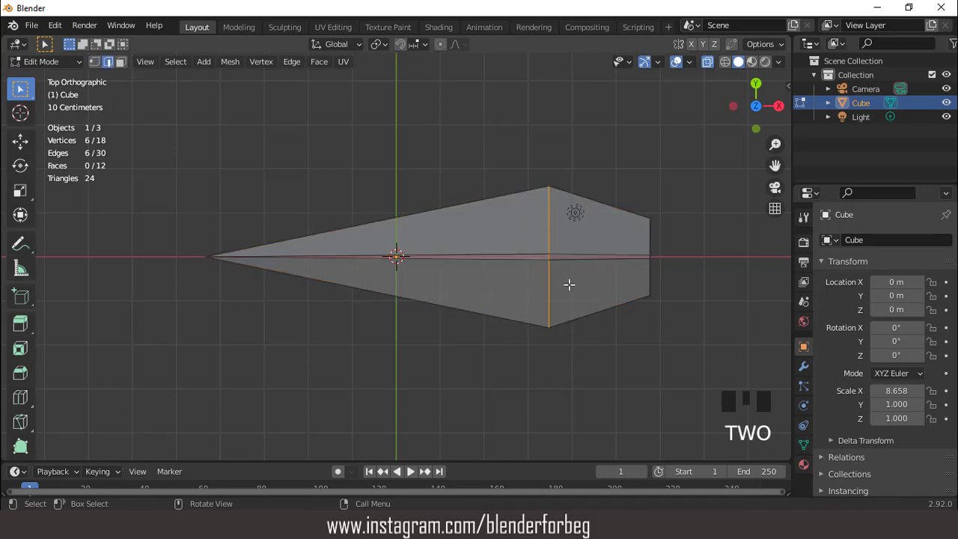
key("ctrl+b")
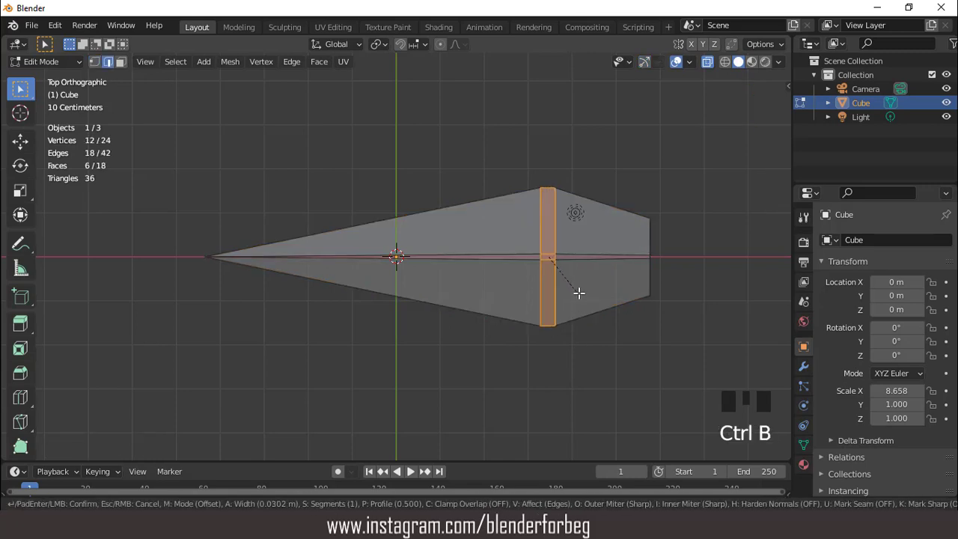
left_click(580, 293)
Disable X-ray and add a lengthwise loop cut on the upper positive Y faces, slid close to the side edge.
scroll(520, 297, "down", 3)
middle_click_drag(519, 297, 514, 248)
scroll(453, 248, "up", 2)
middle_click_drag(417, 278, 372, 277)
left_click(708, 65)
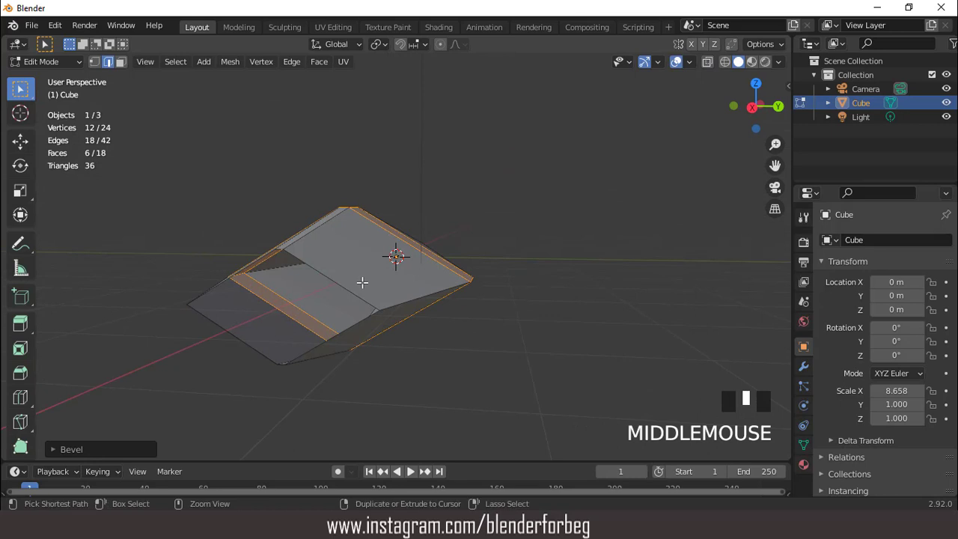
key("ctrl+r")
left_click(359, 281)
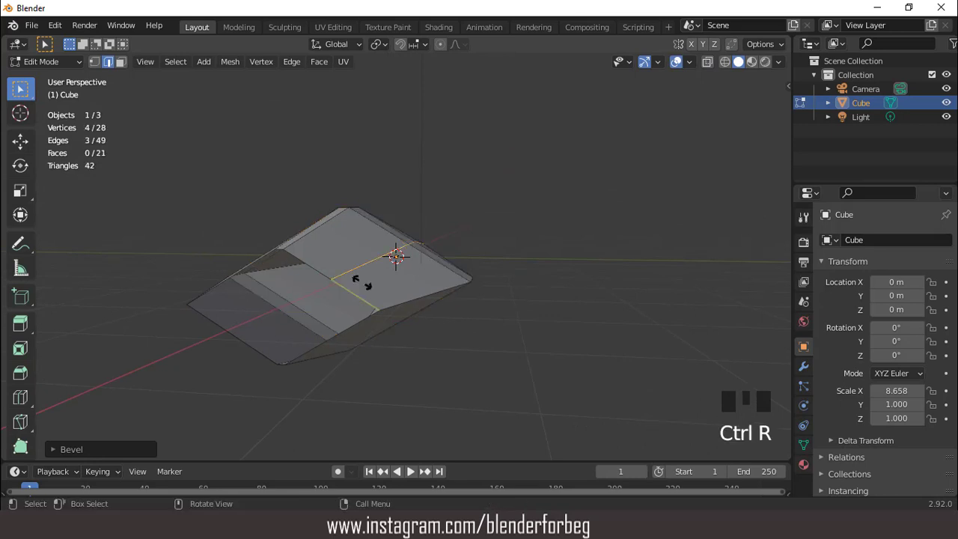
left_click(394, 306)
Add a matching lengthwise loop cut on the lower positive Y faces, slid close to the side edge.
middle_click_drag(397, 306, 399, 297)
scroll(385, 280, "up", 2)
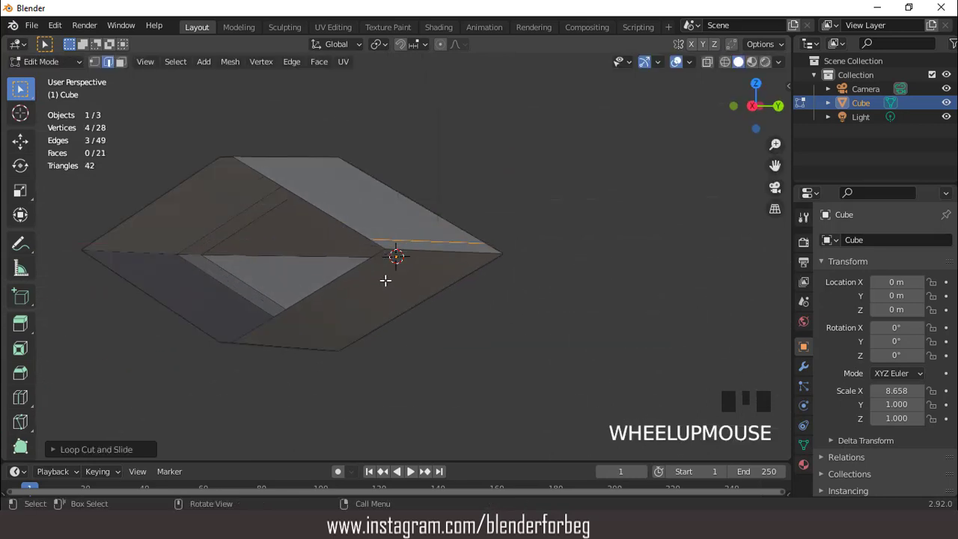
key("ctrl+r")
left_click(371, 274)
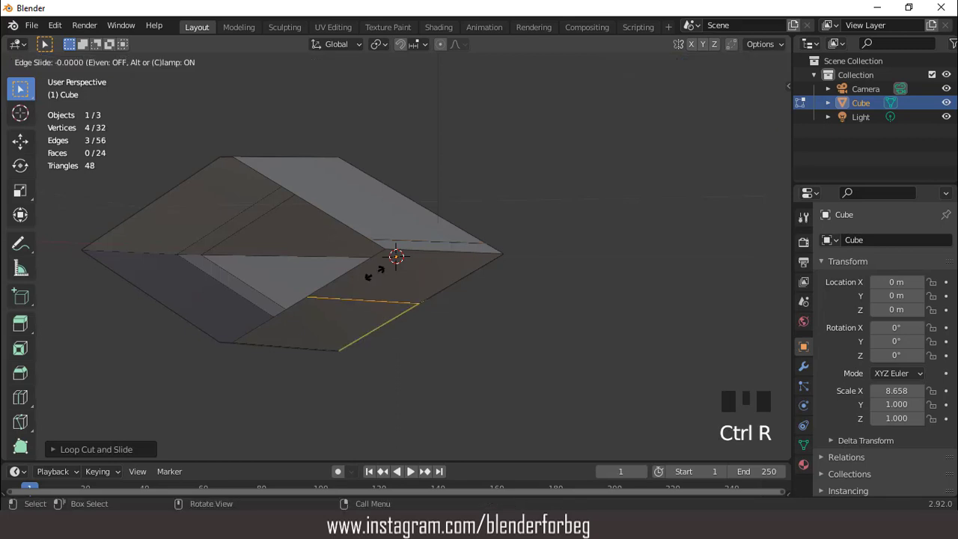
left_click(429, 244)
Add a lengthwise loop cut on the upper negative Y faces, slid about 0.76 toward the side edge.
middle_click_drag(427, 250, 423, 302)
scroll(433, 280, "up", 2)
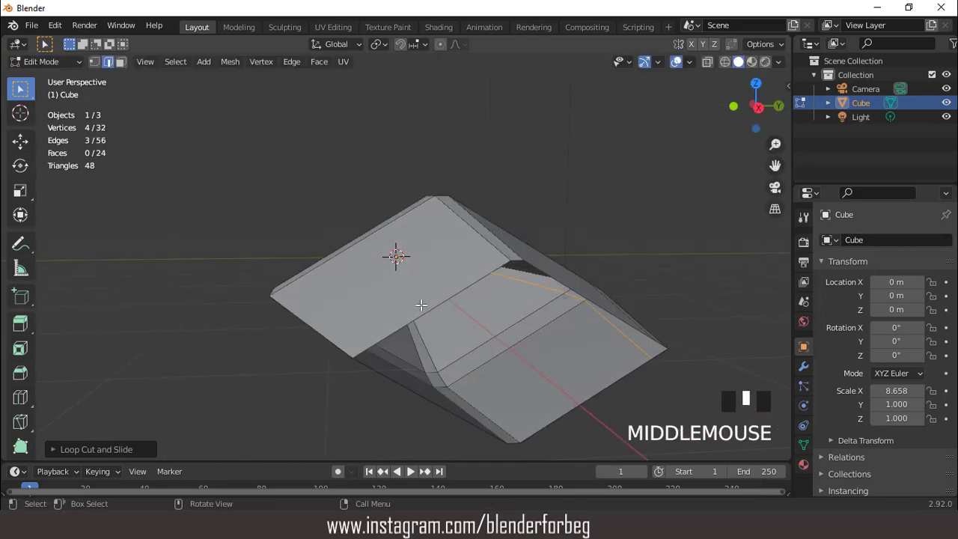
key("ctrl+r")
left_click(422, 305)
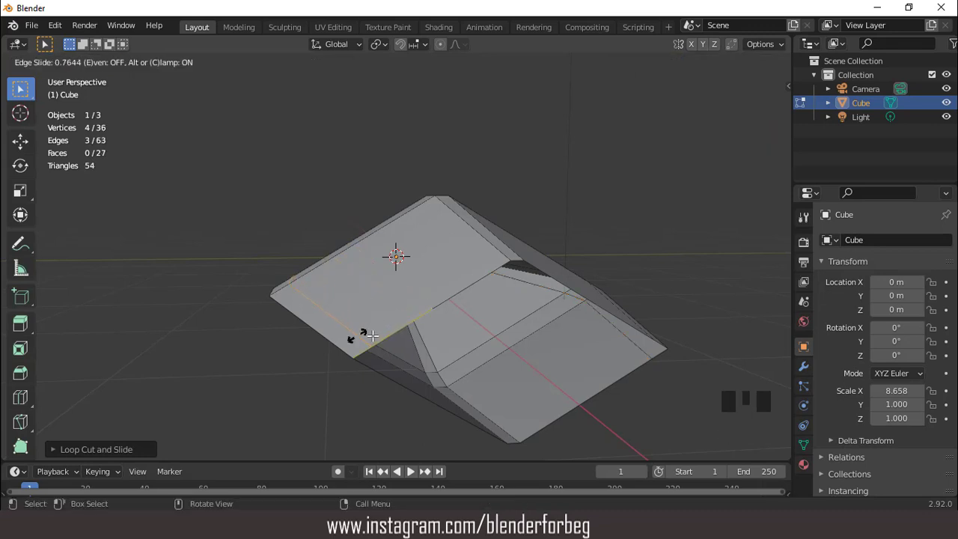
left_click(372, 336)
Add a lengthwise loop cut on the lower negative Y faces, slid about 0.70 toward the side edge.
middle_click_drag(372, 336, 381, 295)
key("ctrl+r")
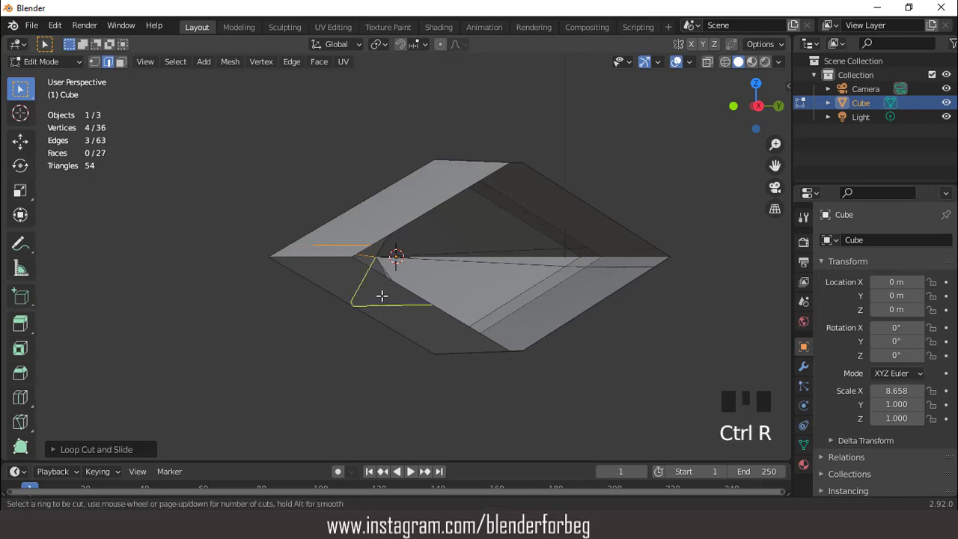
left_click(382, 296)
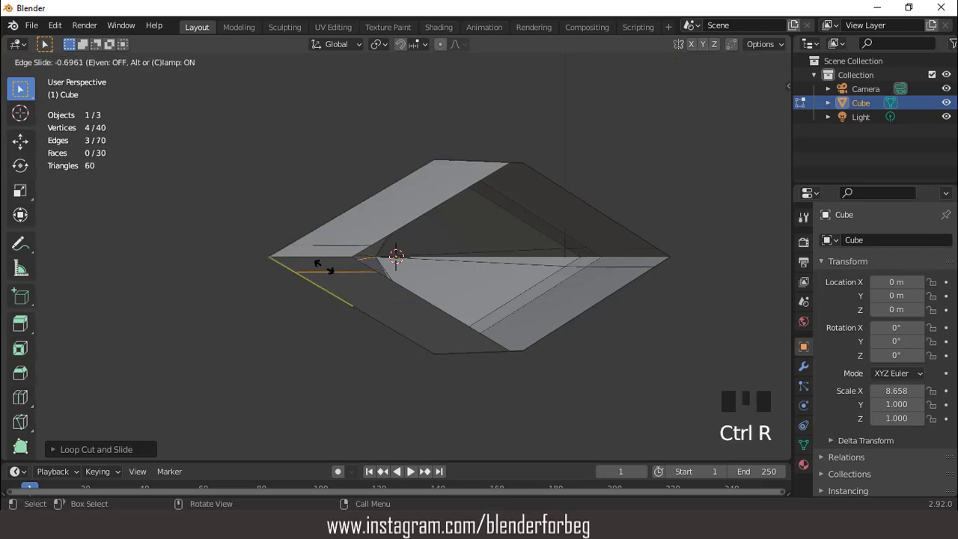
left_click(328, 268)
Add a centered lengthwise loop cut along the narrow top strip of the diamond mesh.
scroll(385, 278, "down", 2)
middle_click_drag(385, 277, 381, 262)
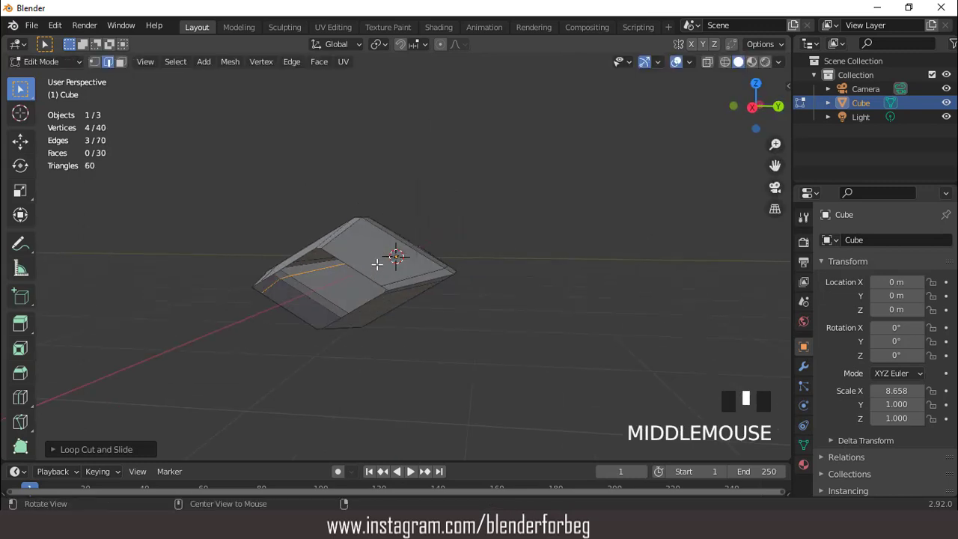
scroll(377, 264, "up", 2)
key("KP_3")
scroll(380, 261, "up", 4)
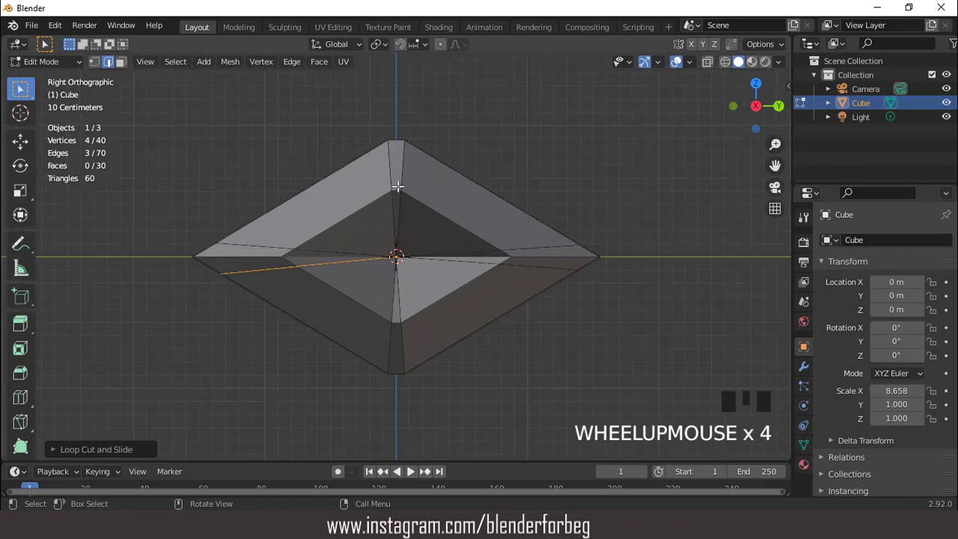
key("ctrl+r")
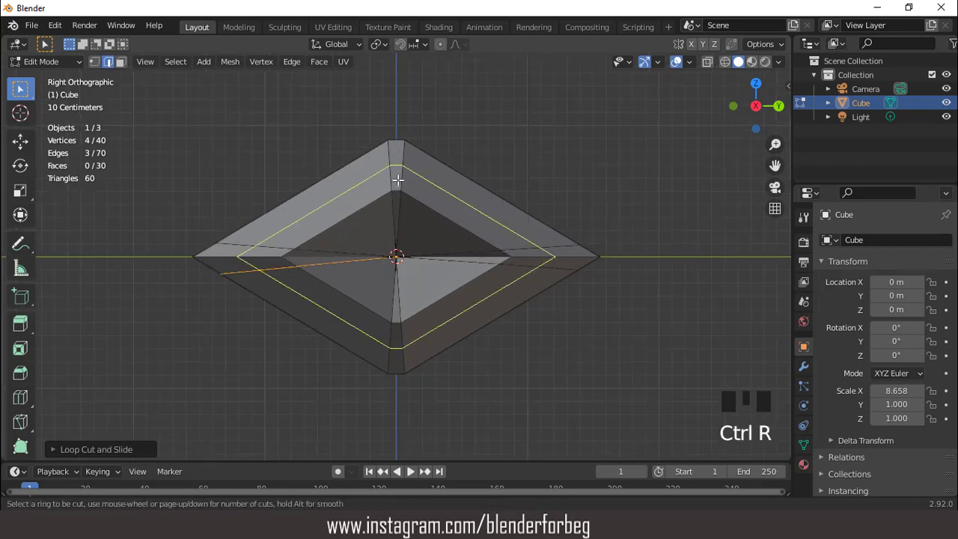
left_click(396, 141)
left_click(396, 141)
scroll(393, 378, "up", 1)
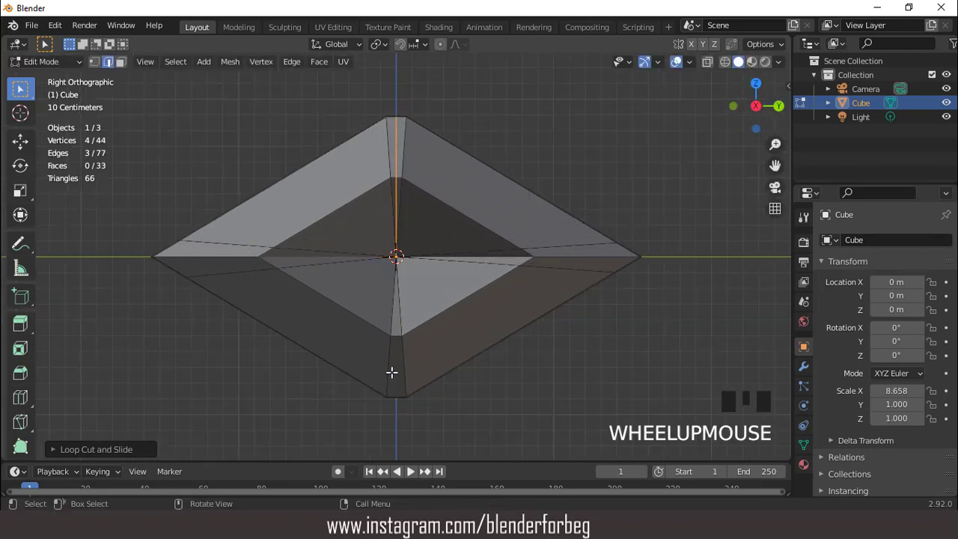
Add a centered lengthwise loop cut along the narrow bottom strip of the diamond mesh.
key("ctrl+r")
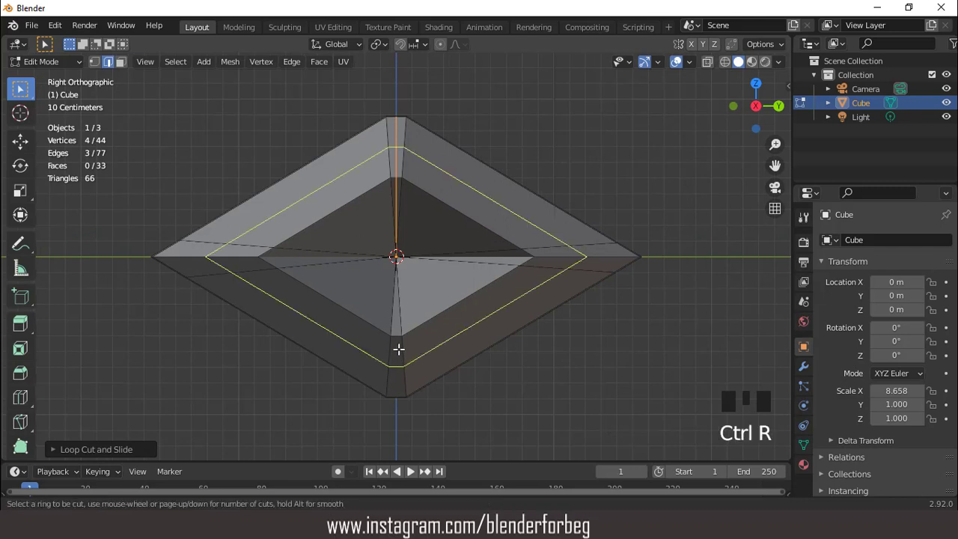
left_click(399, 349)
left_click(391, 332)
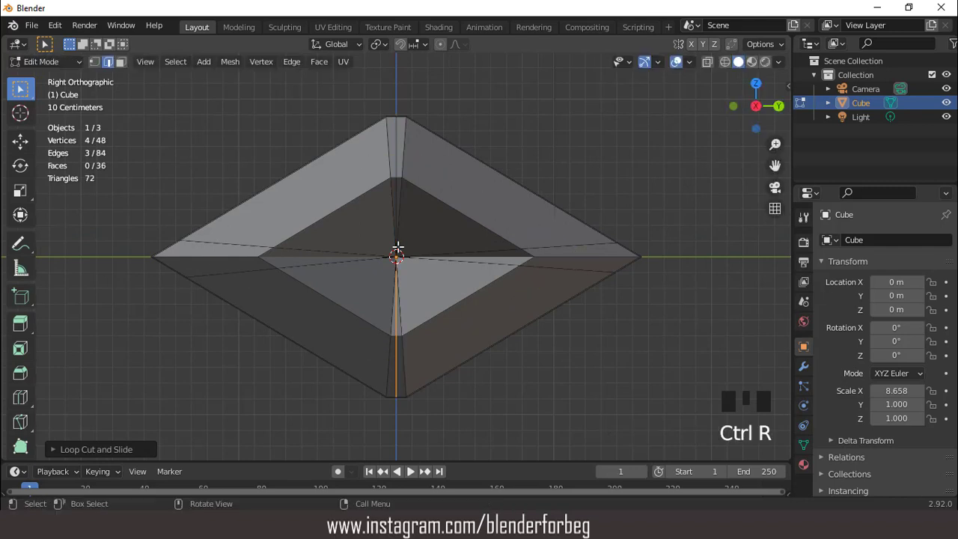
Scale the centered top and bottom edge loops together by about 1.02 along the Z axis.
double_click(396, 161, "shift")
key("s")
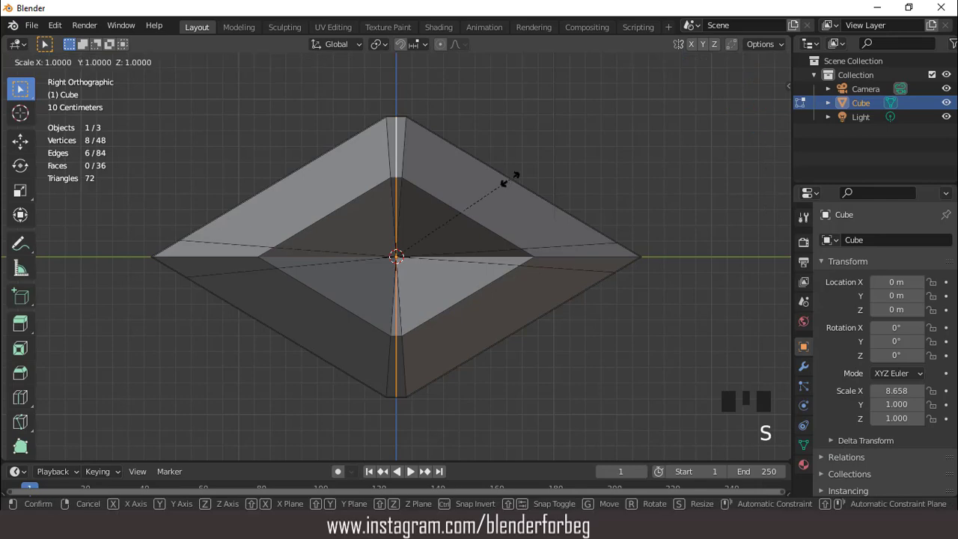
key("z")
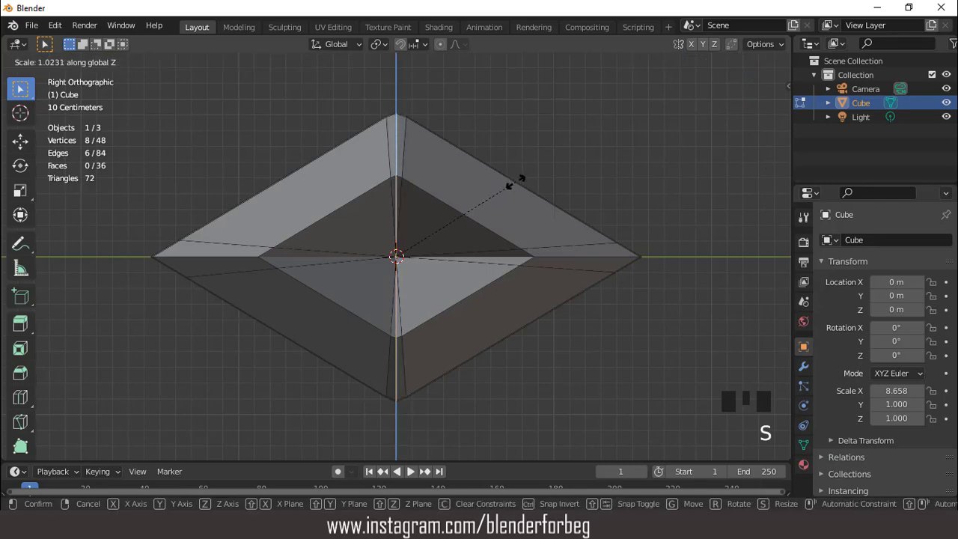
left_click(517, 181)
key("Tab")
scroll(470, 252, "down", 3)
middle_click_drag(470, 253, 554, 348)
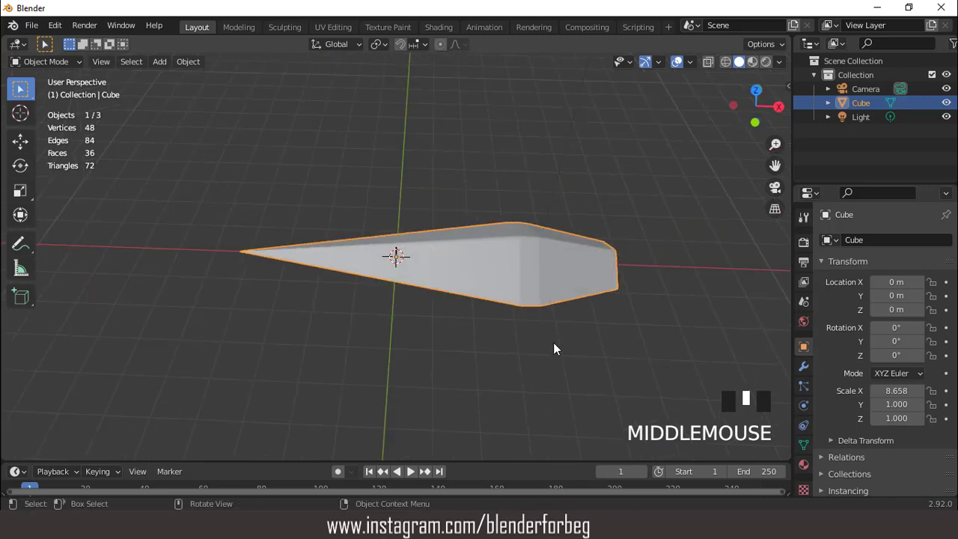
Merge all overlapping vertices at the pointed tip into a single vertex, with X-ray display on for selecting.
key("KP_7")
key("ctrl+KP_6")
key("Tab")
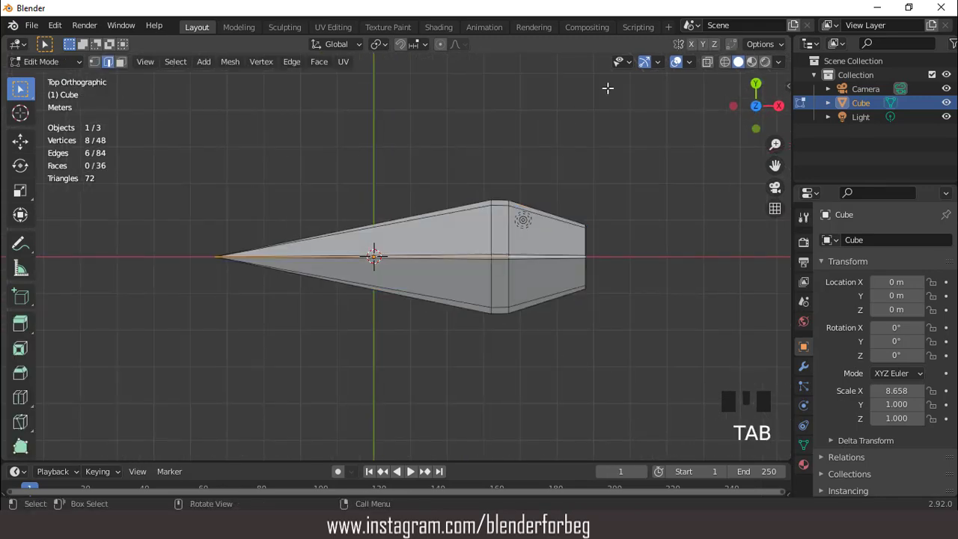
left_click(705, 64)
key("1")
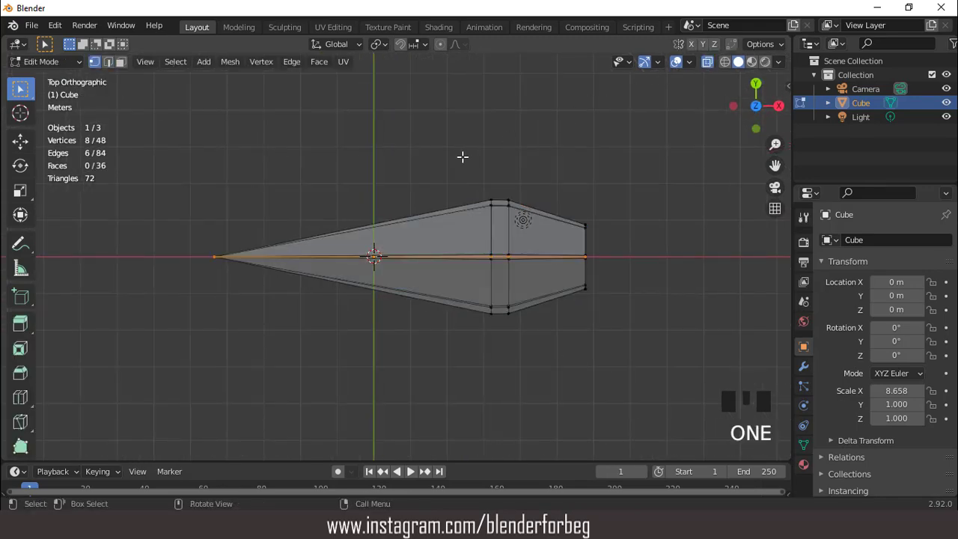
scroll(276, 229, "down", 2)
left_click_drag(229, 202, 299, 303)
scroll(298, 172, "up", 2)
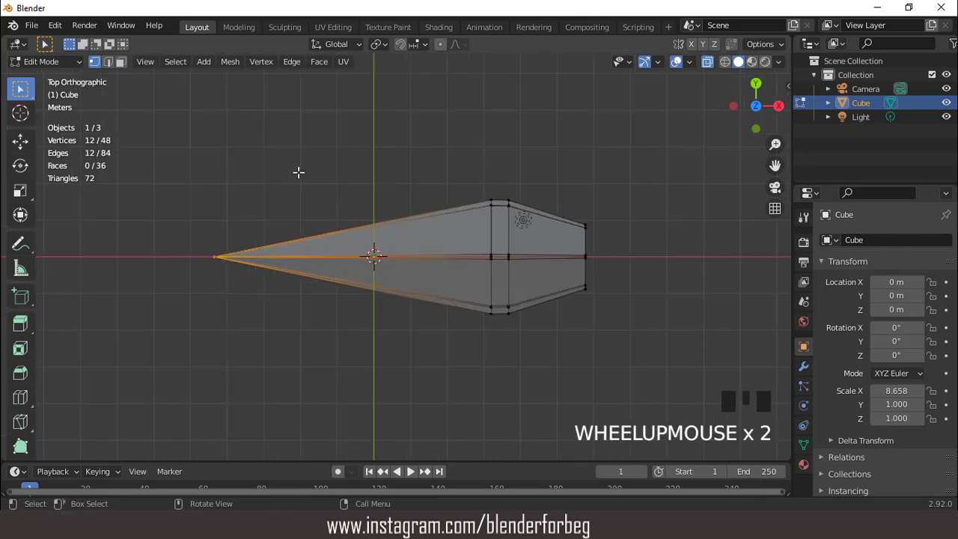
key("m")
left_click(304, 161)
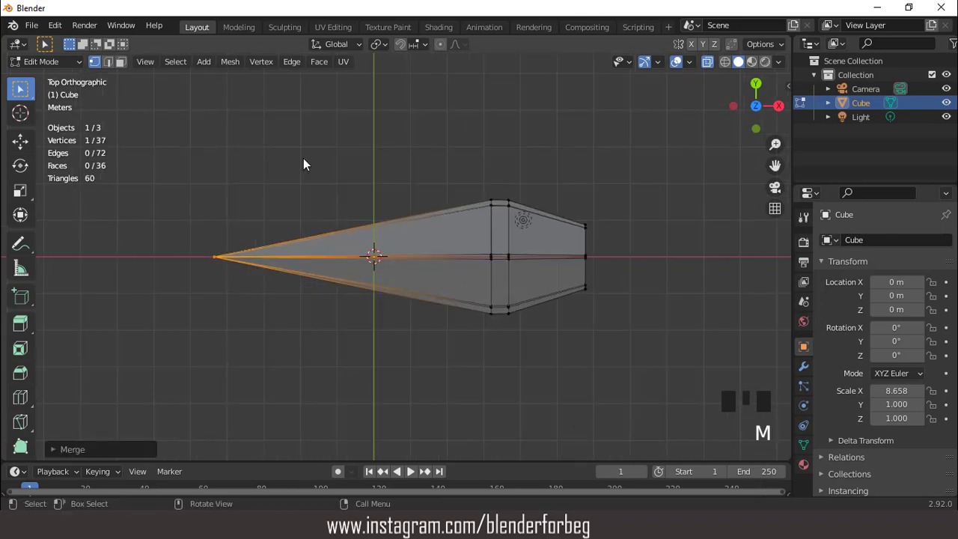
Select the edge loop around the open end, turn X-ray display off and leave Edit Mode.
left_click(593, 264, "alt")
middle_click_drag(597, 287, 461, 188)
left_click(707, 64)
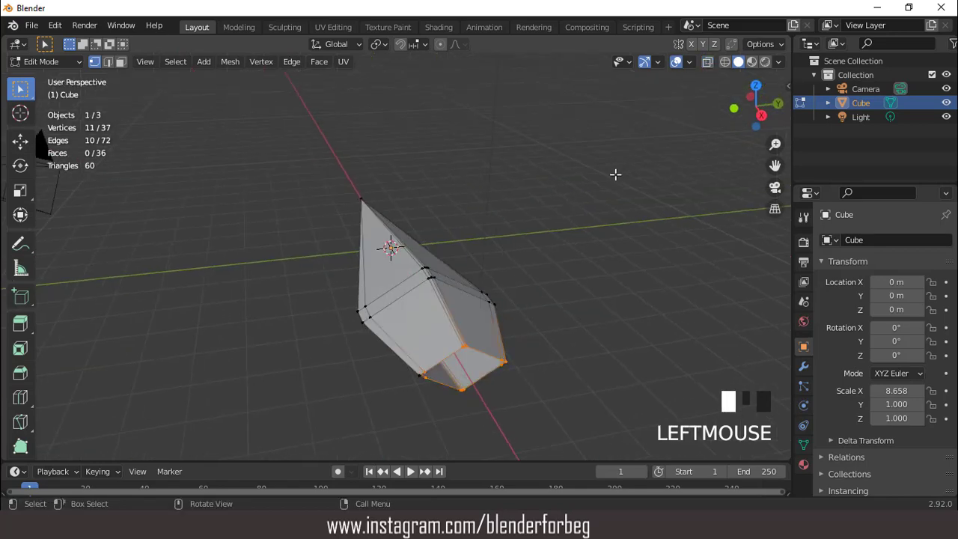
key("Tab")
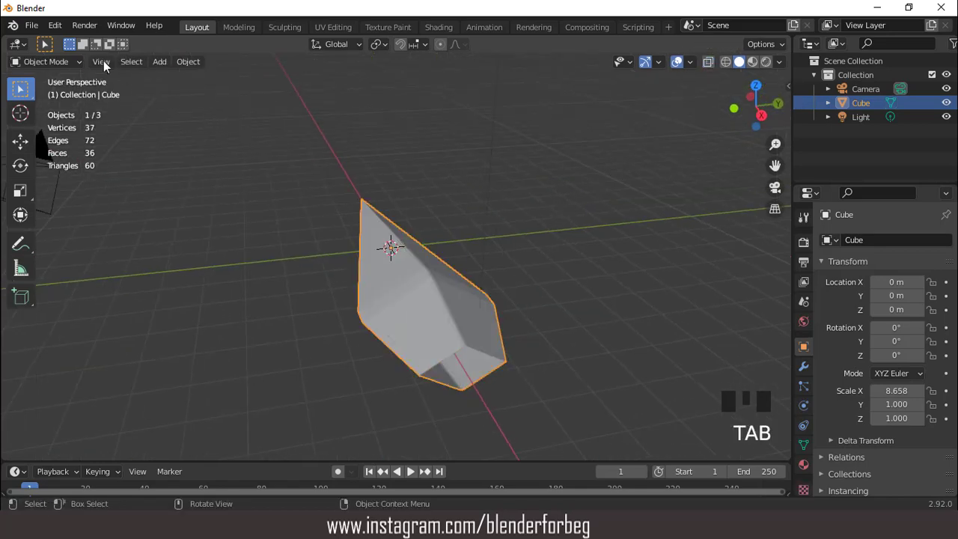
Search the add-on preferences for "loop" to check whether the LoopTools add-on is enabled.
left_click(55, 26)
left_click(90, 226)
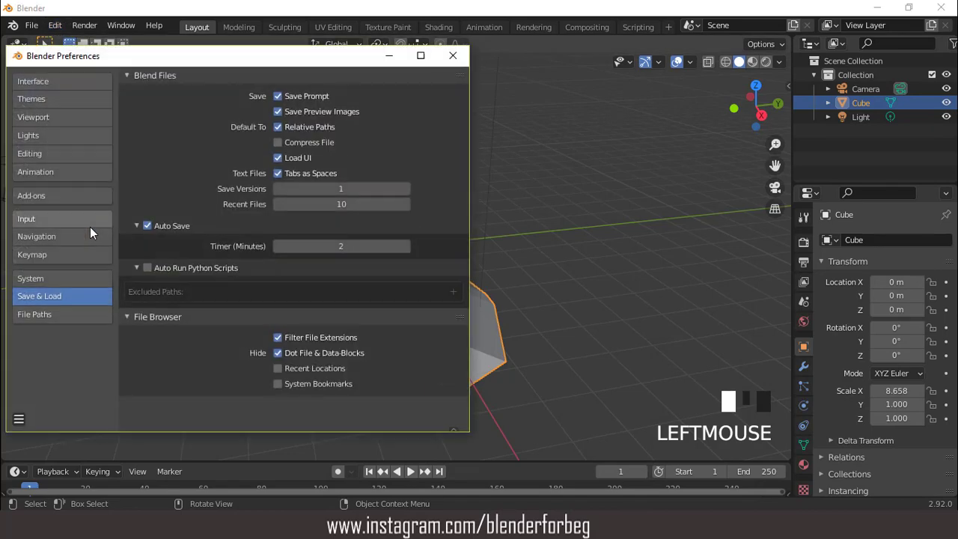
left_click(44, 196)
left_click(408, 96)
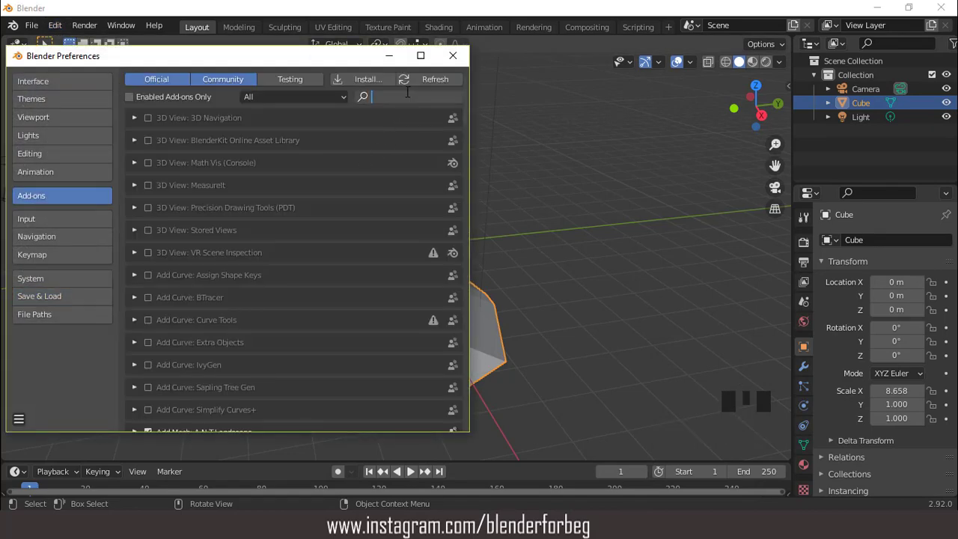
type("loop")
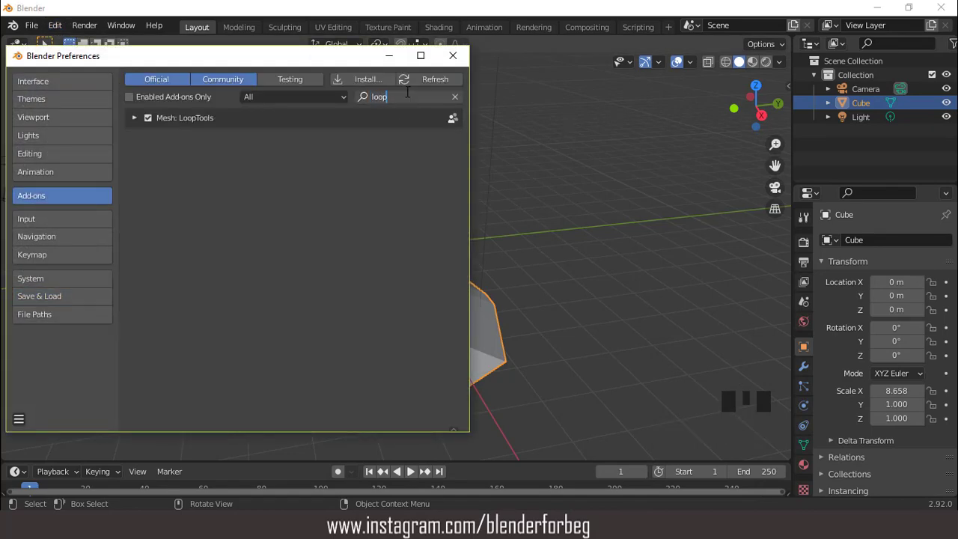
left_click(390, 58)
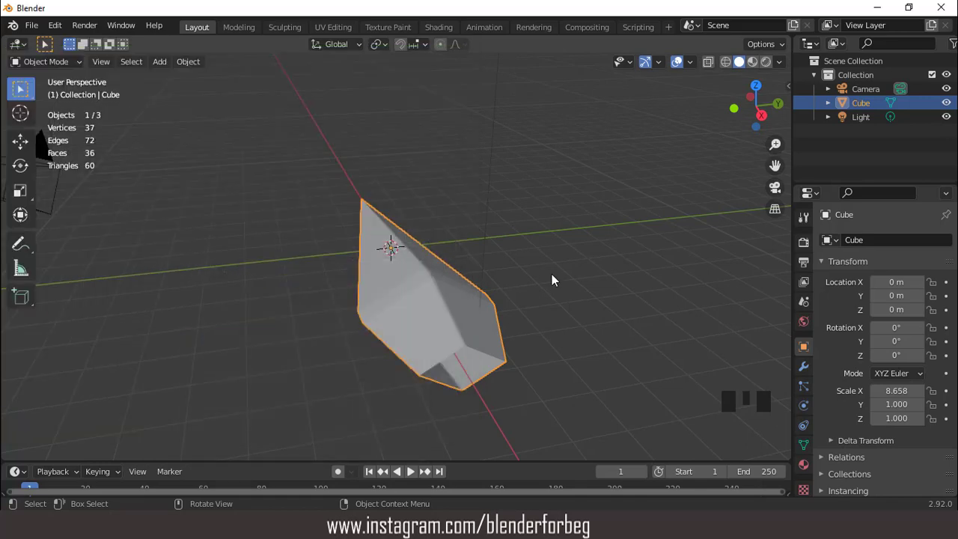
Select the complete edge loop around the diamond-shaped open end in edge select mode.
key("KP_3")
scroll(552, 275, "up", 4)
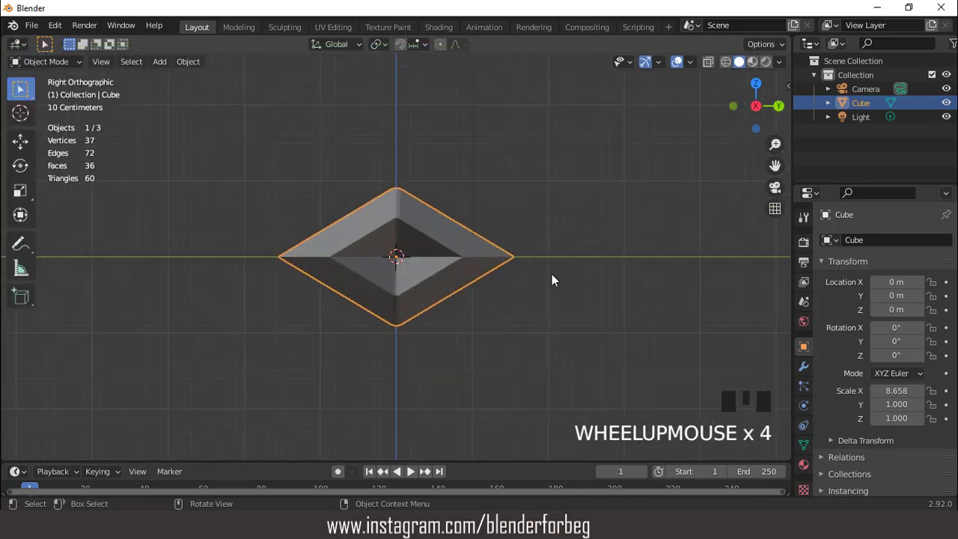
key("Tab")
scroll(549, 257, "up", 2)
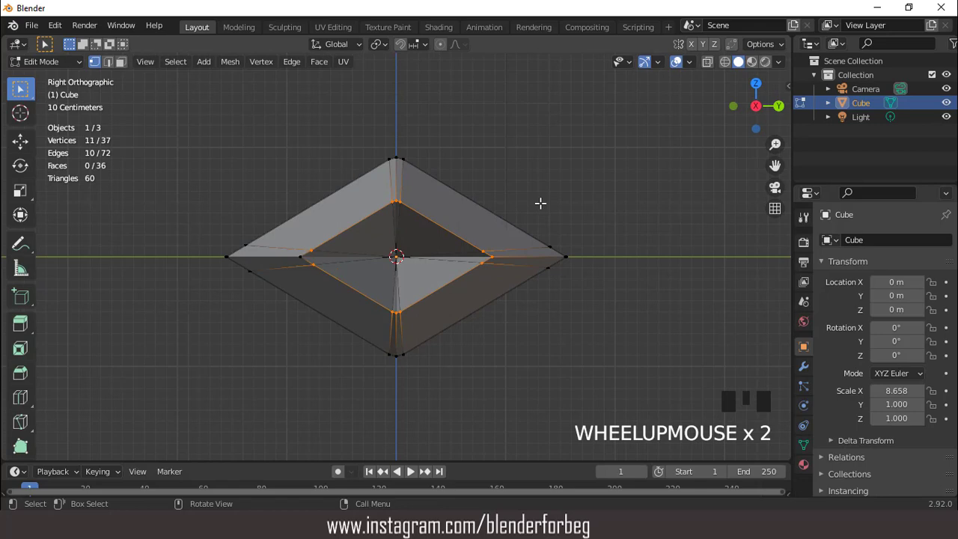
key("2")
left_click(448, 222)
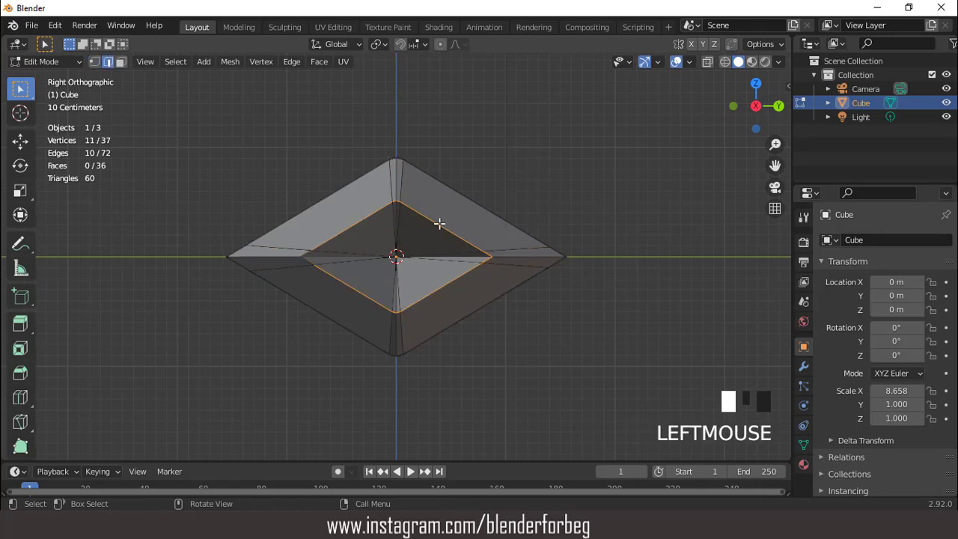
double_click(448, 222)
middle_click_drag(447, 222, 456, 248)
scroll(456, 236, "down", 4)
key("KP_3")
Try the LoopTools Circle operation on the open end's edge loop, and undo it.
right_click(502, 119)
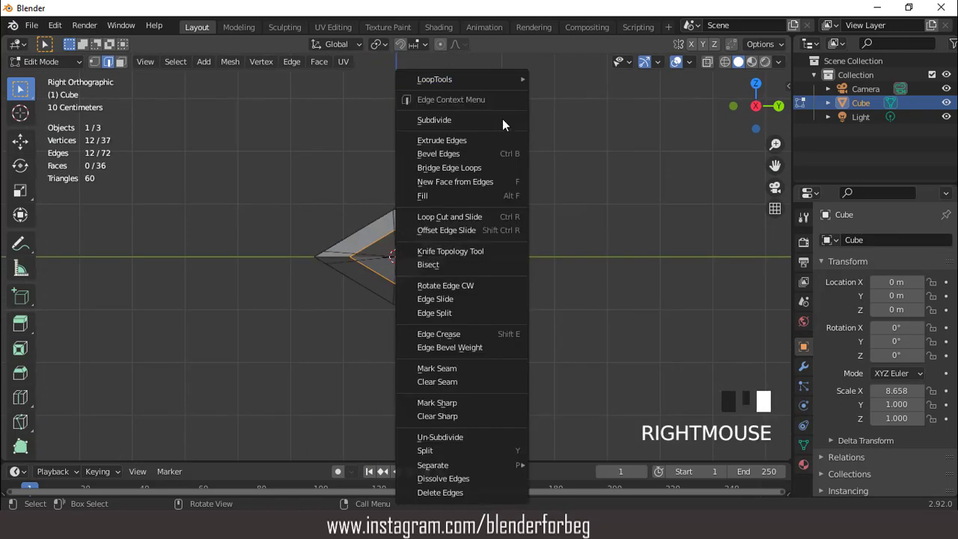
mouse_move(499, 80)
left_click(551, 91)
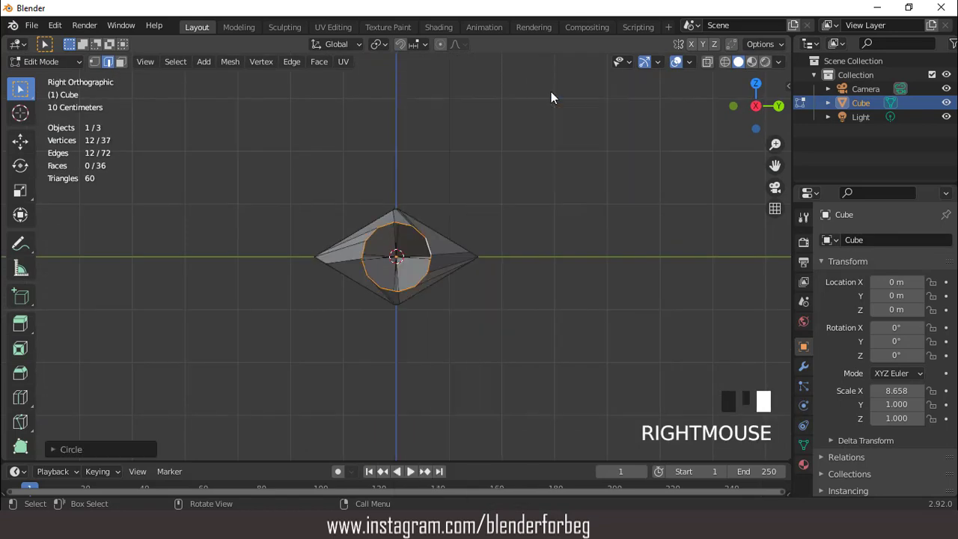
scroll(515, 171, "up", 3)
key("ctrl+z")
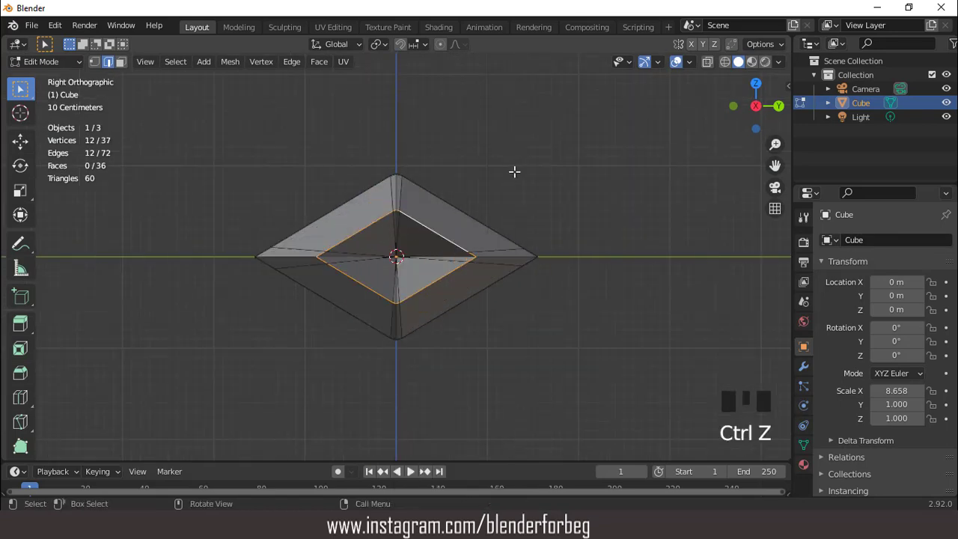
Apply the object's scale in Object Mode.
key("Tab")
key("ctrl+a")
left_click(514, 172)
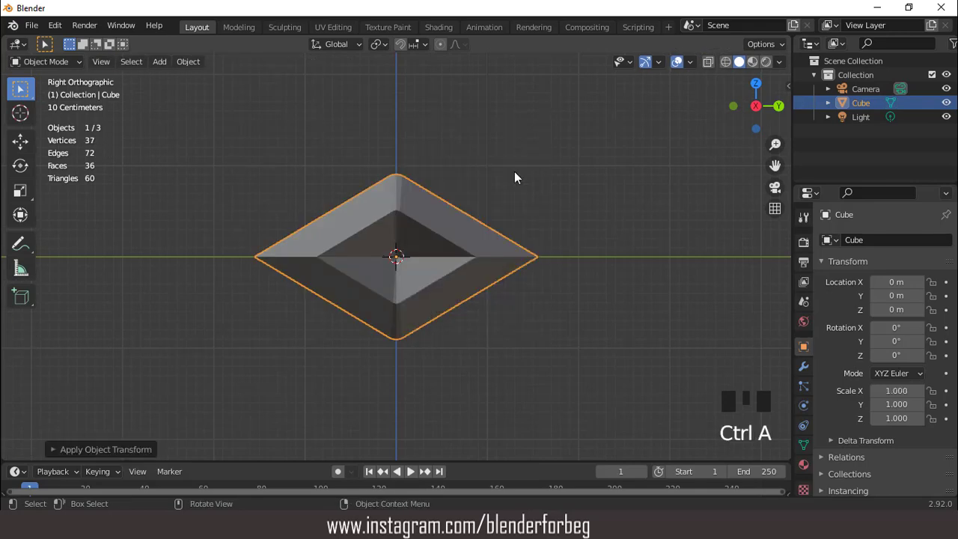
Turn the open end's diamond-shaped edge loop into a circle with LoopTools.
key("Tab")
right_click(514, 120)
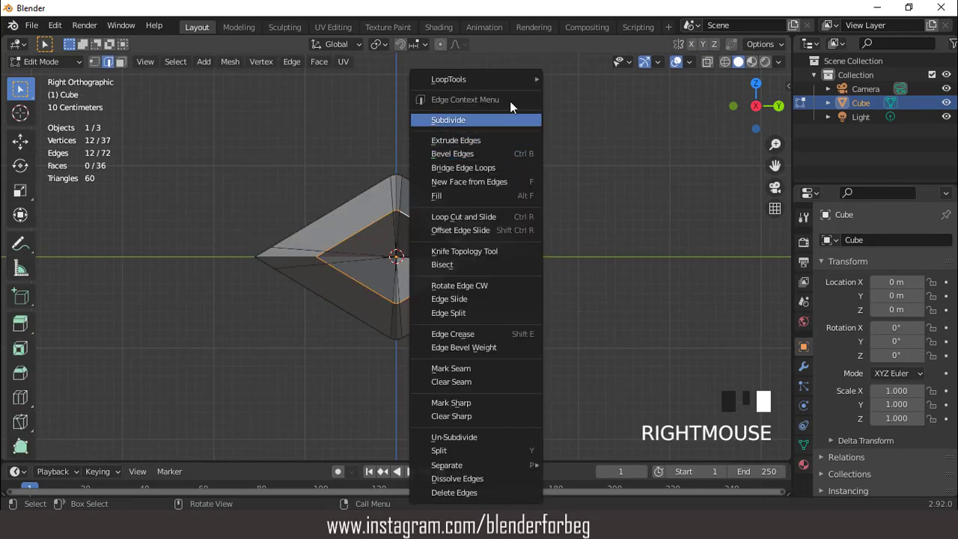
mouse_move(512, 83)
left_click(567, 90)
scroll(547, 185, "up", 1)
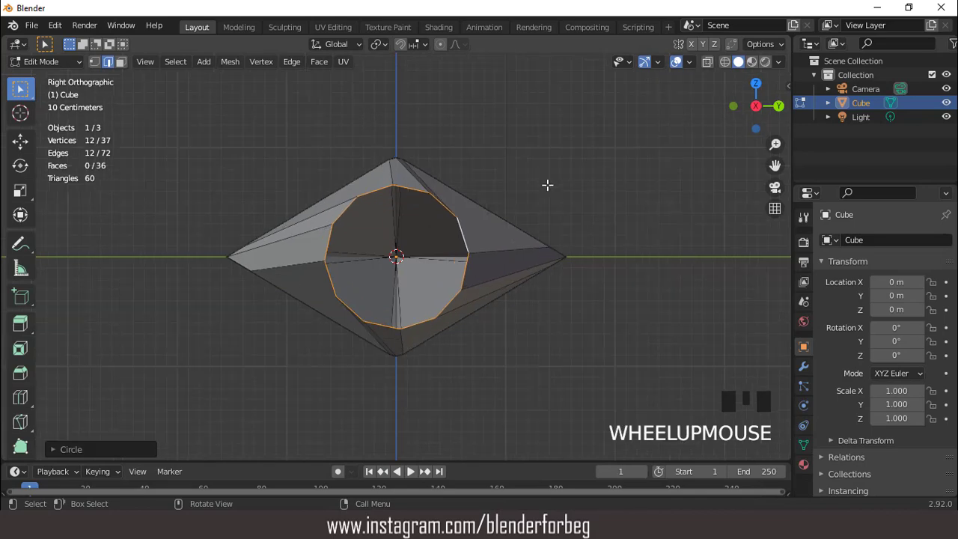
scroll(548, 185, "up", 1)
Rotate the circular end loop about the X axis until its vertices line up with the Y and Z axes, and scale it down slightly.
key("r")
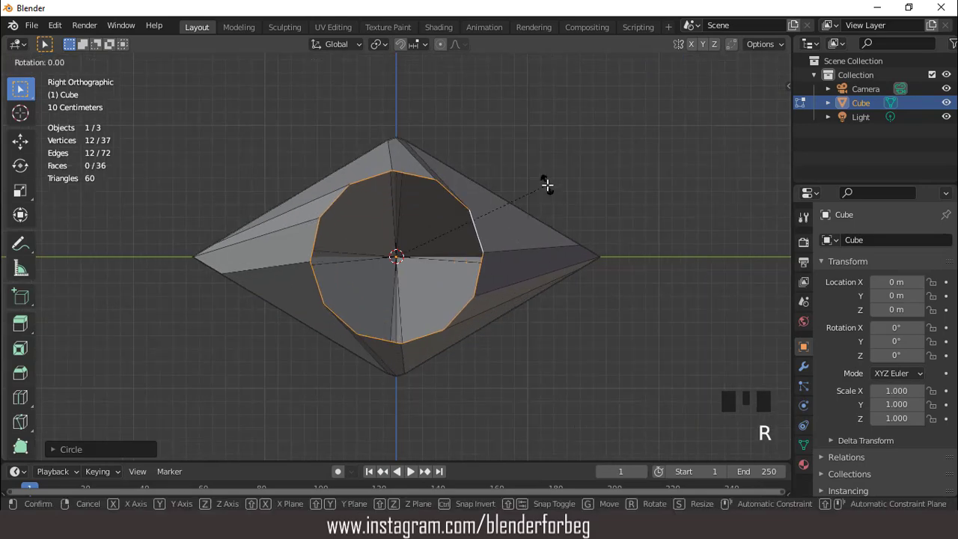
key("x")
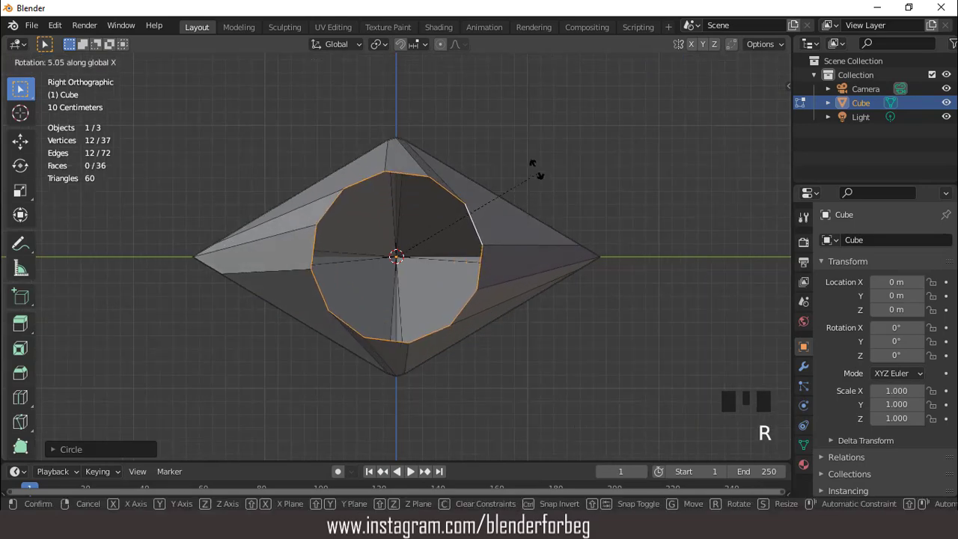
left_click(495, 132)
scroll(479, 192, "up", 2)
scroll(480, 192, "down", 7)
scroll(532, 256, "up", 3)
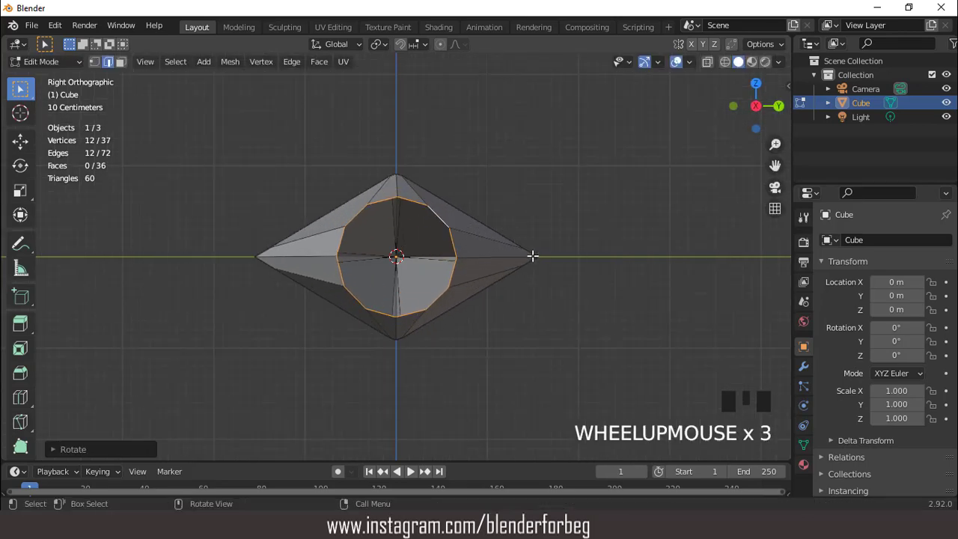
key("s")
left_click(515, 258)
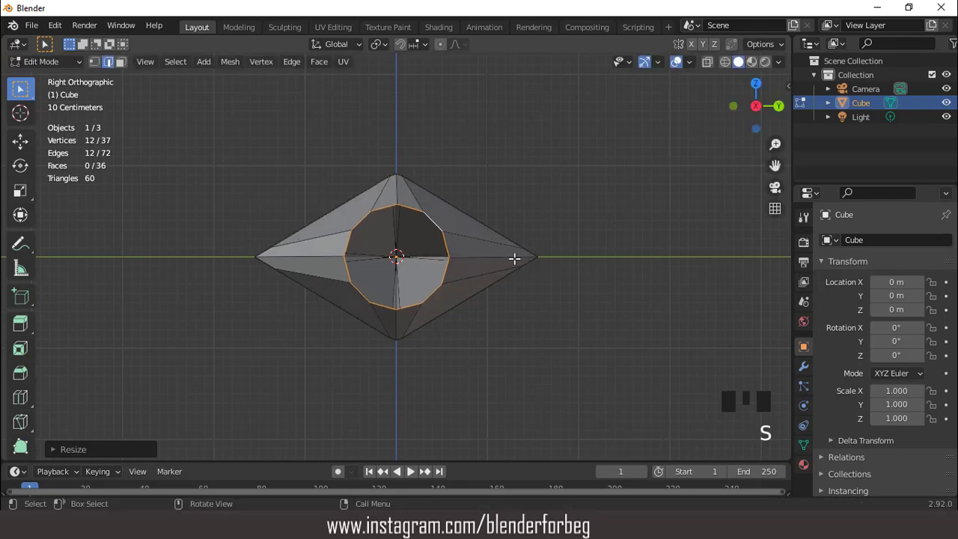
Extrude the circular end loop outward along the X axis to form a short hollow collar.
key("KP_7")
scroll(514, 258, "down", 4)
key("ctrl+KP_6")
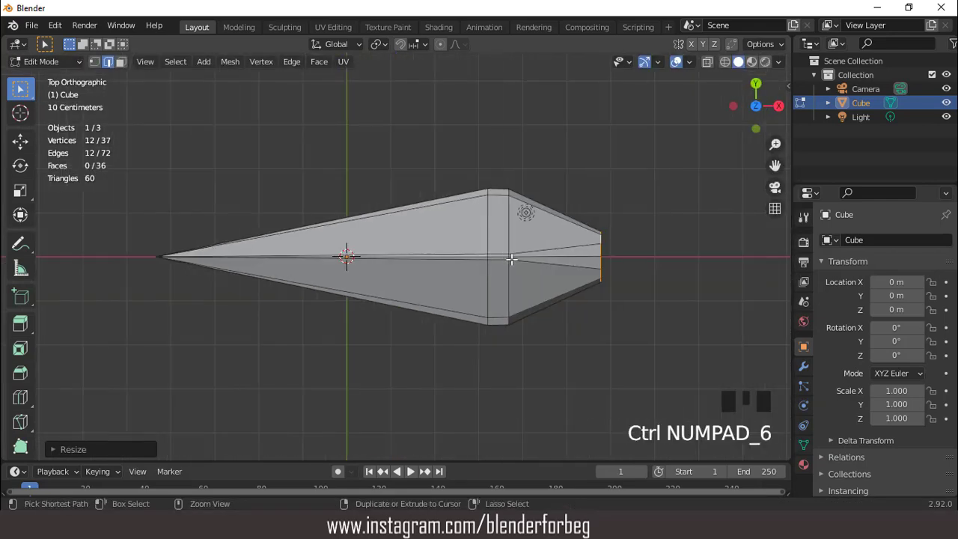
key("ctrl+KP_6")
key("ctrl+KP_6")
key("ctrl+KP_6")
key("ctrl+KP_6")
key("ctrl+KP_6")
key("ctrl+KP_6")
key("ctrl+KP_6")
key("e")
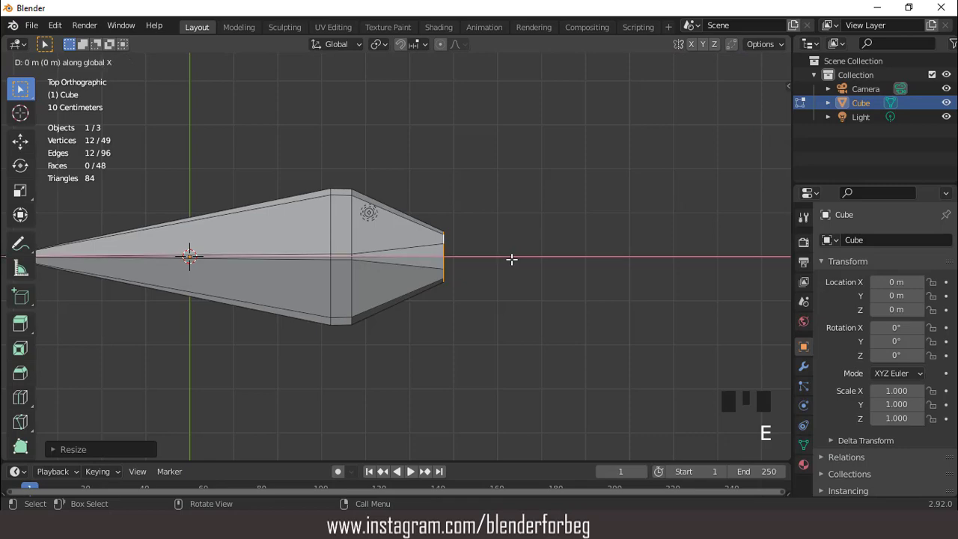
left_click(599, 265)
Extrude the collar's end loop in place and scale it inward to about 0.9 to form a narrow rim.
middle_click_drag(591, 265, 436, 124)
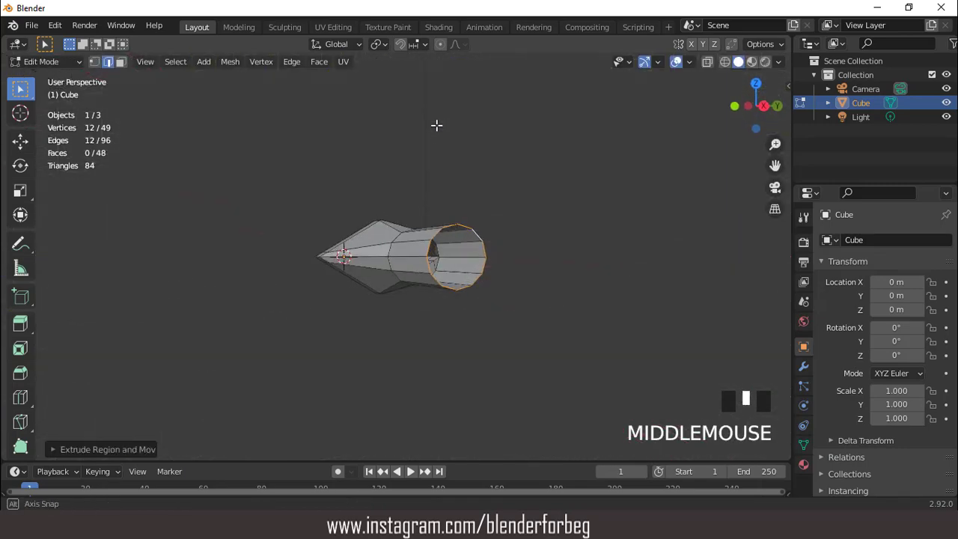
scroll(451, 226, "up", 3)
middle_click_drag(451, 226, 472, 237)
scroll(471, 237, "up", 1)
key("e")
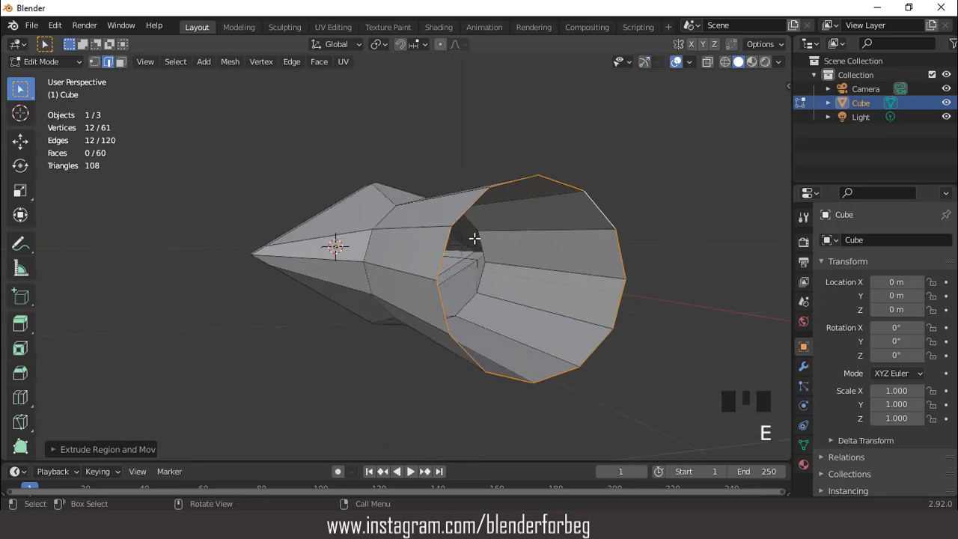
left_click(475, 238)
key("KP_3")
scroll(477, 241, "up", 3)
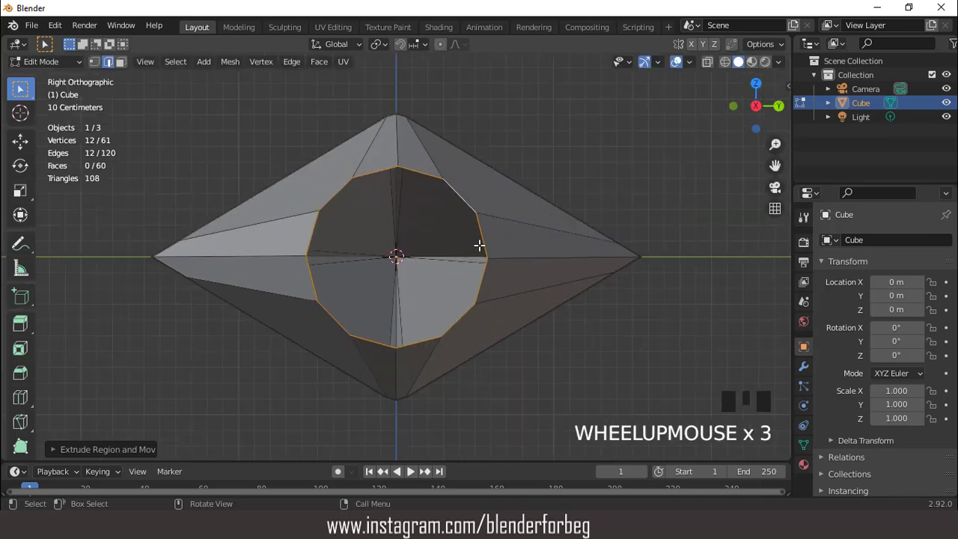
key("s")
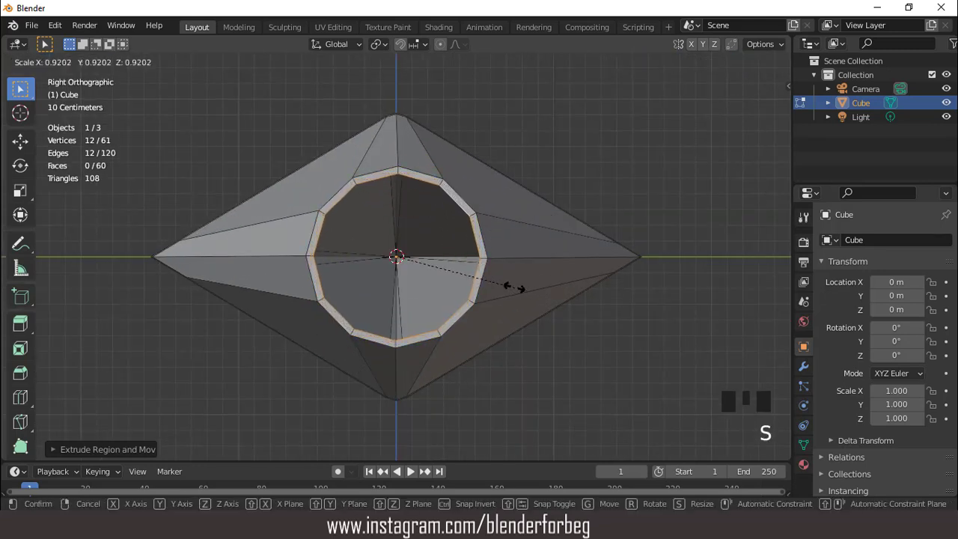
left_click(507, 284)
scroll(456, 268, "down", 8)
key("KP_7")
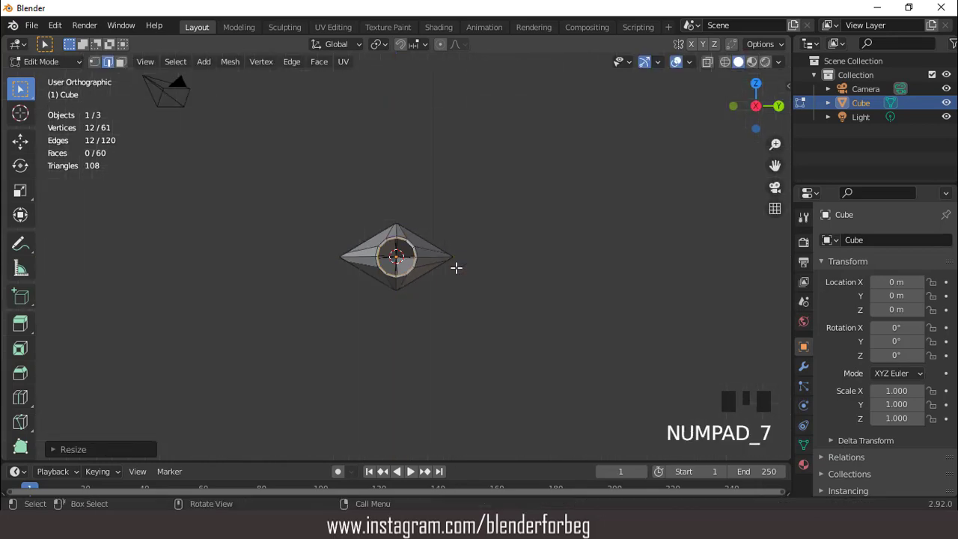
Extrude the rim's circular end loop along the X axis and move it farther out along X to form a long shaft.
scroll(456, 267, "down", 12)
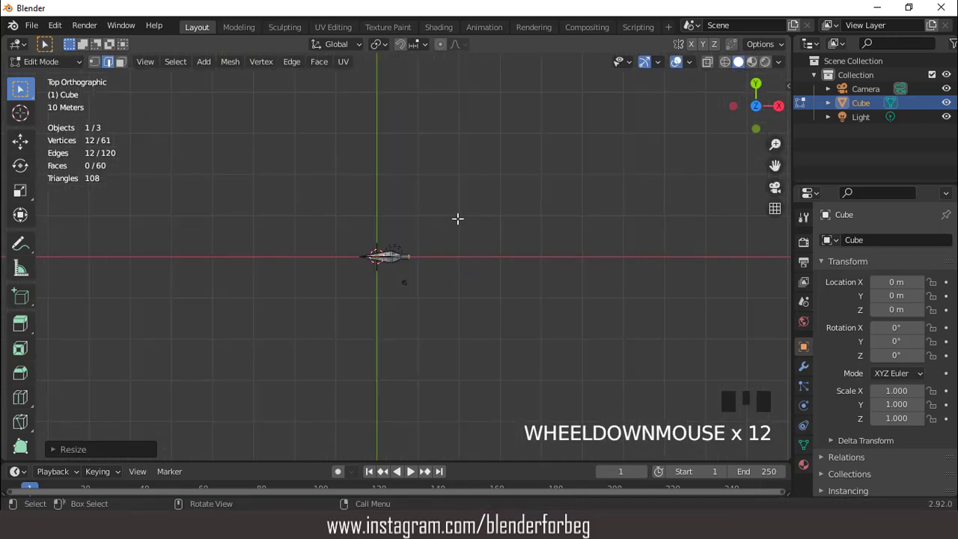
key("e")
left_click(507, 229)
scroll(508, 228, "down", 2)
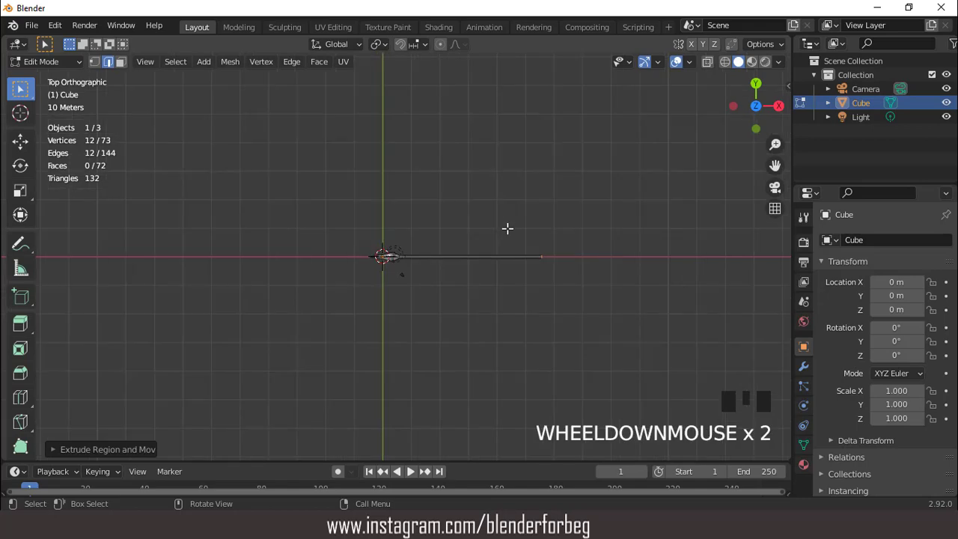
key("g")
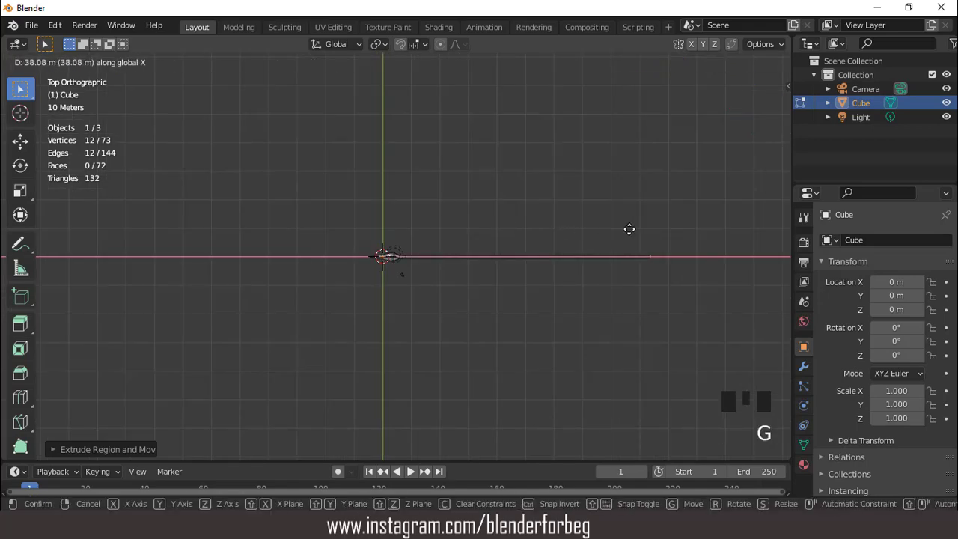
left_click(636, 228)
key("KP_Decimal")
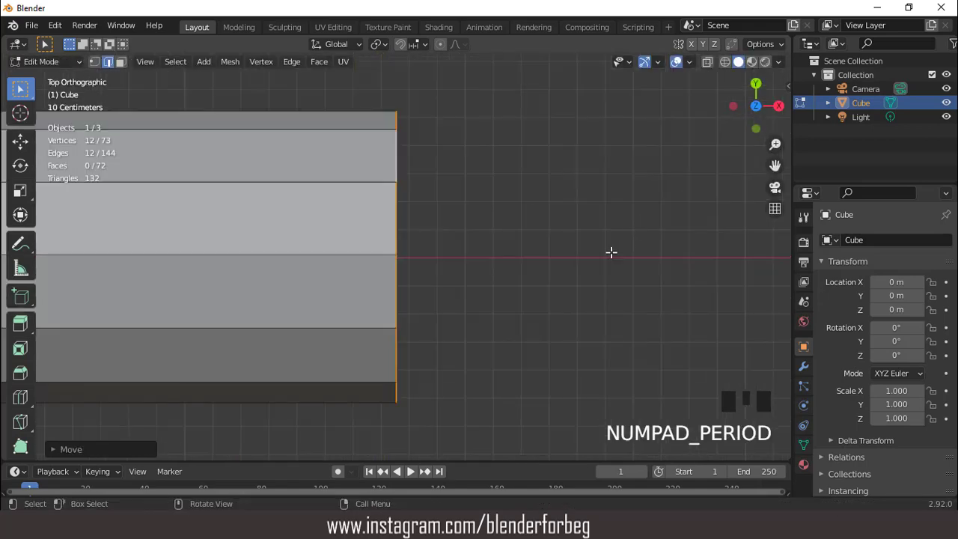
Fill the open end loop of the shaft with a single face and switch to face selection.
middle_click_drag(609, 252, 516, 130)
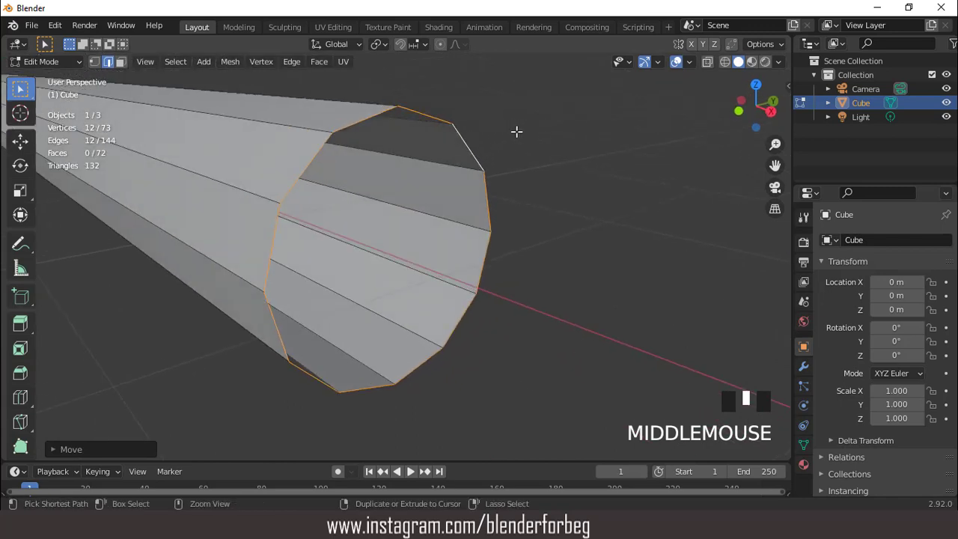
key("ctrl+KP_4")
key("ctrl+KP_4")
key("ctrl+KP_4")
key("f")
key("3")
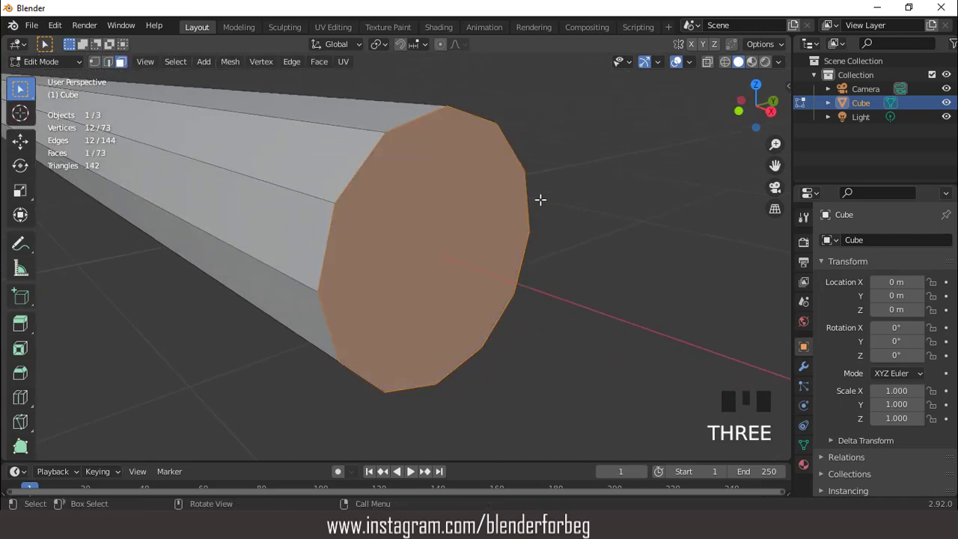
Bevel the edges of the shaft's end face with a width of 0.38 m and 4 segments.
key("ctrl+b")
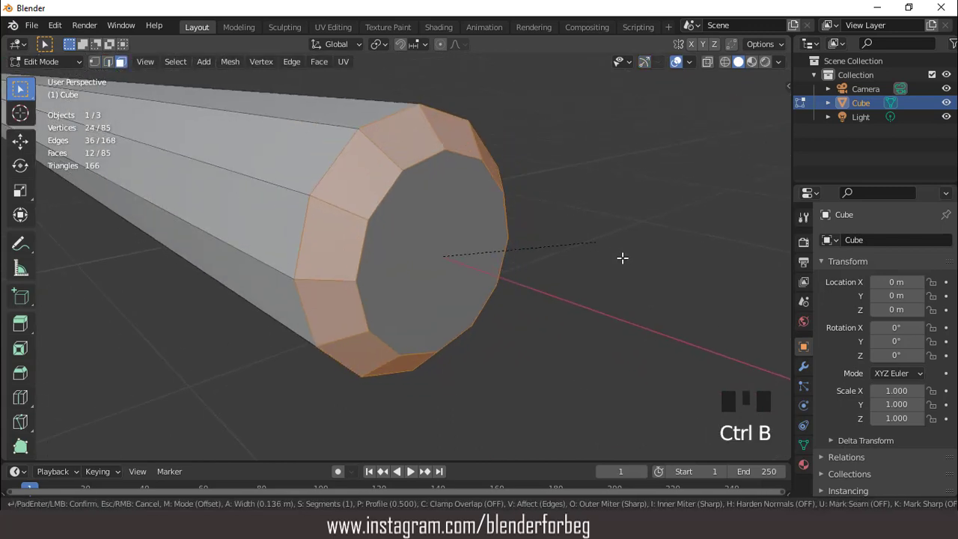
left_click(664, 284)
left_click(52, 450)
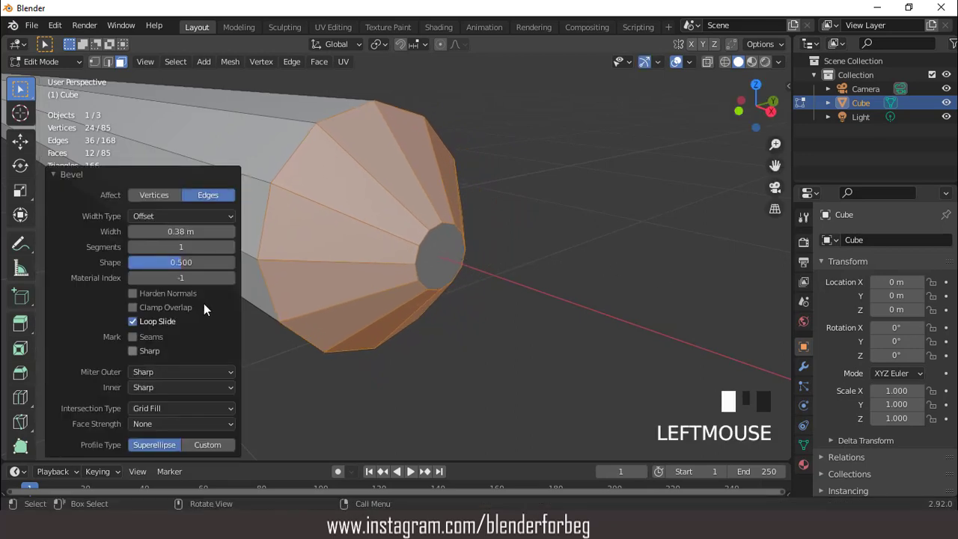
left_click(230, 247)
left_click(230, 247)
left_click(230, 247)
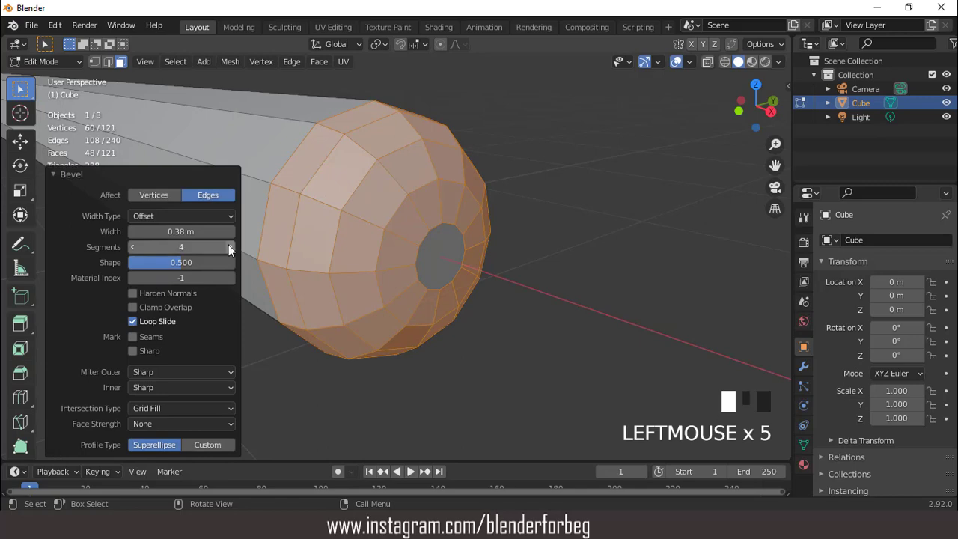
Select the small flat face at the centre of the rounded shaft end and apply Poke Faces to it.
left_click(445, 248)
right_click(597, 165)
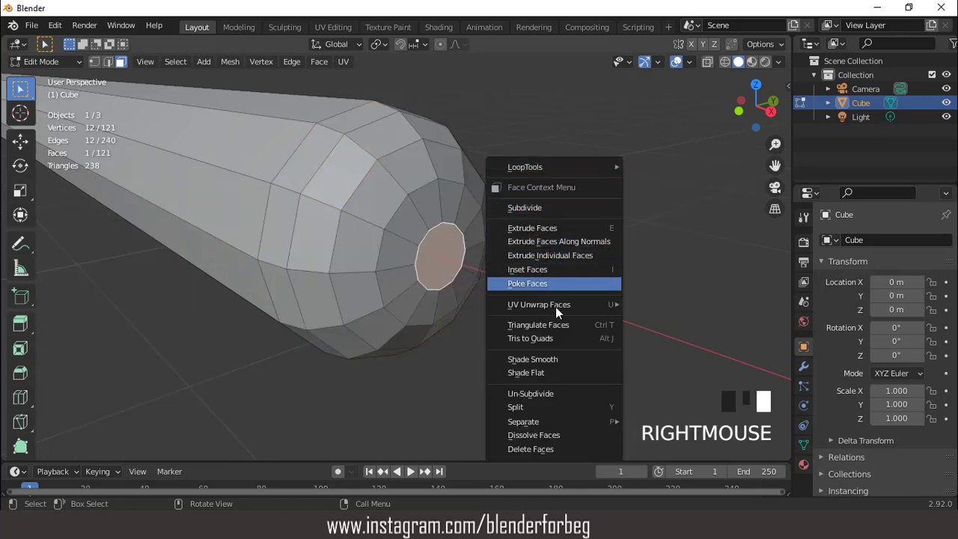
left_click(548, 283)
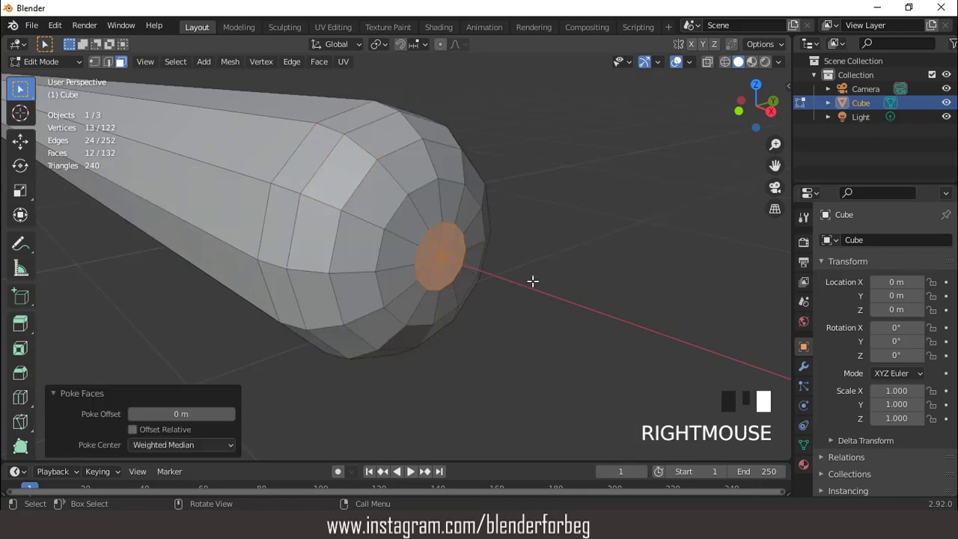
Return to Object Mode and set the spear object's origin to its geometry.
scroll(419, 254, "down", 17)
key("KP_7")
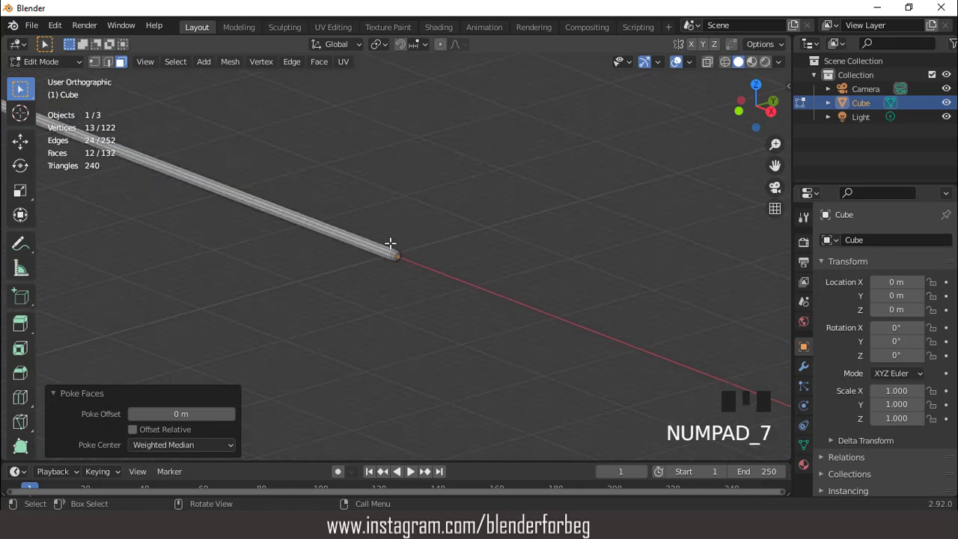
key("Tab")
scroll(399, 248, "down", 6)
key("ctrl+KP_4")
key("ctrl+KP_4")
key("ctrl+KP_4")
key("ctrl+KP_4")
key("ctrl+KP_4")
key("ctrl+KP_4")
key("ctrl+KP_4")
key("ctrl+KP_4")
key("ctrl+KP_4")
key("ctrl+KP_4")
key("ctrl+KP_4")
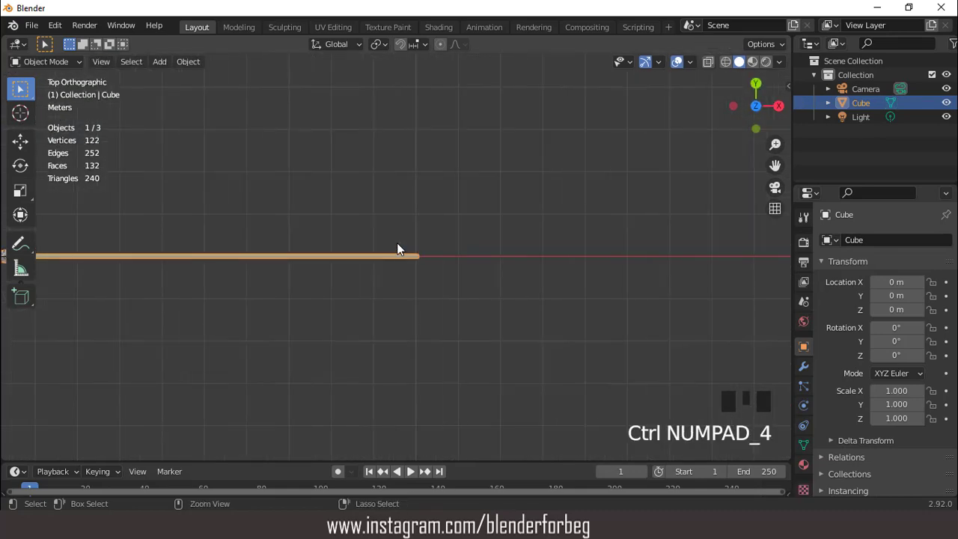
scroll(396, 249, "up", 2)
right_click(397, 249)
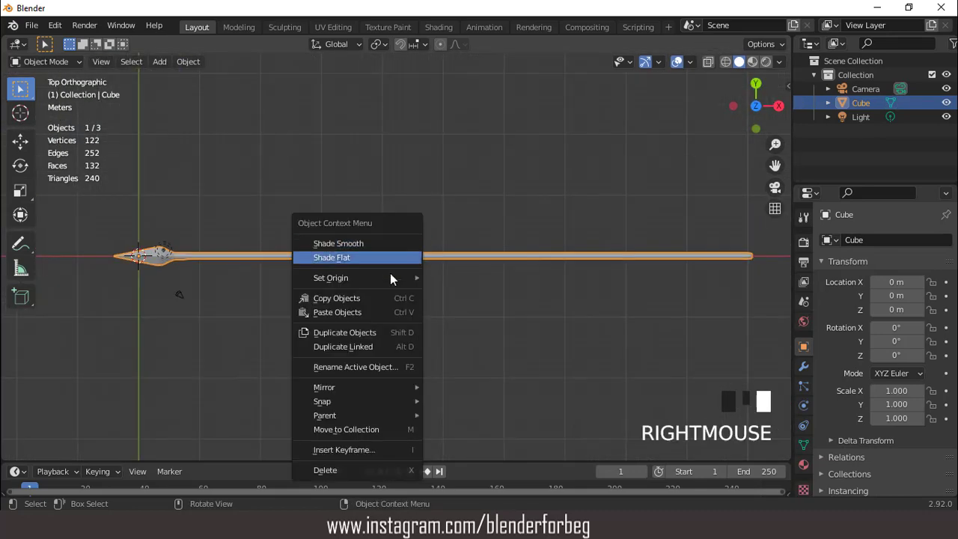
mouse_move(404, 277)
left_click(494, 276)
middle_click_drag(408, 297, 447, 181)
key("KP_7")
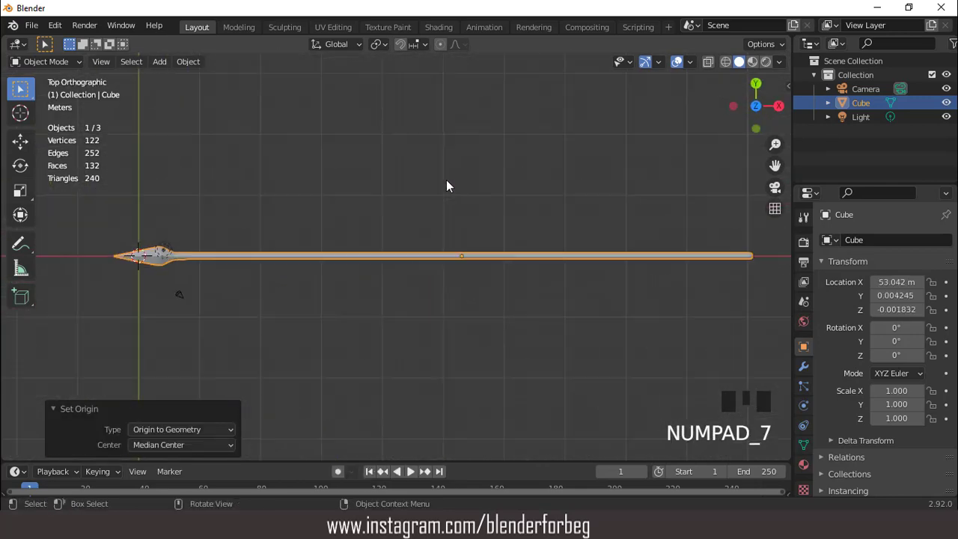
scroll(447, 182, "up", 2)
scroll(446, 182, "down", 2)
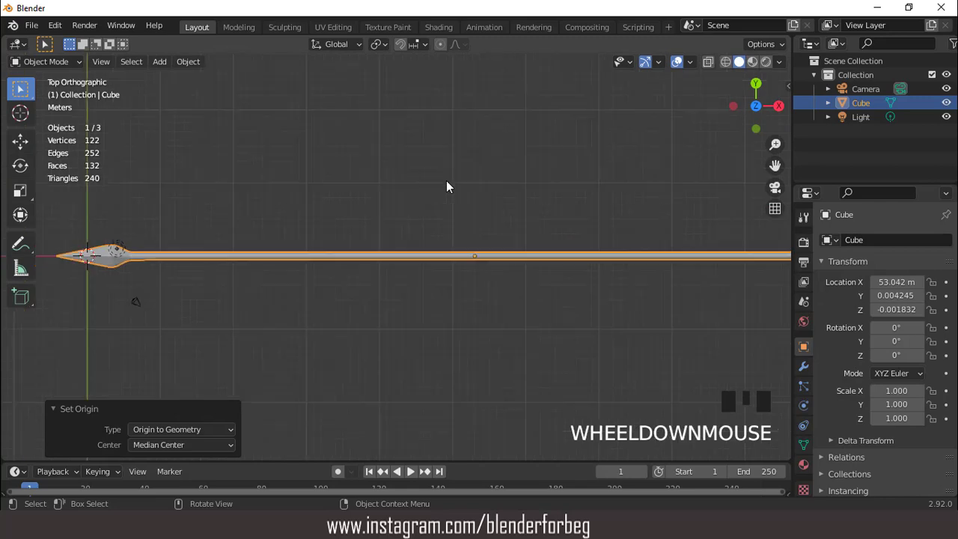
Switch the viewport to rendered shading and turn off Scene World lighting.
left_click(779, 63)
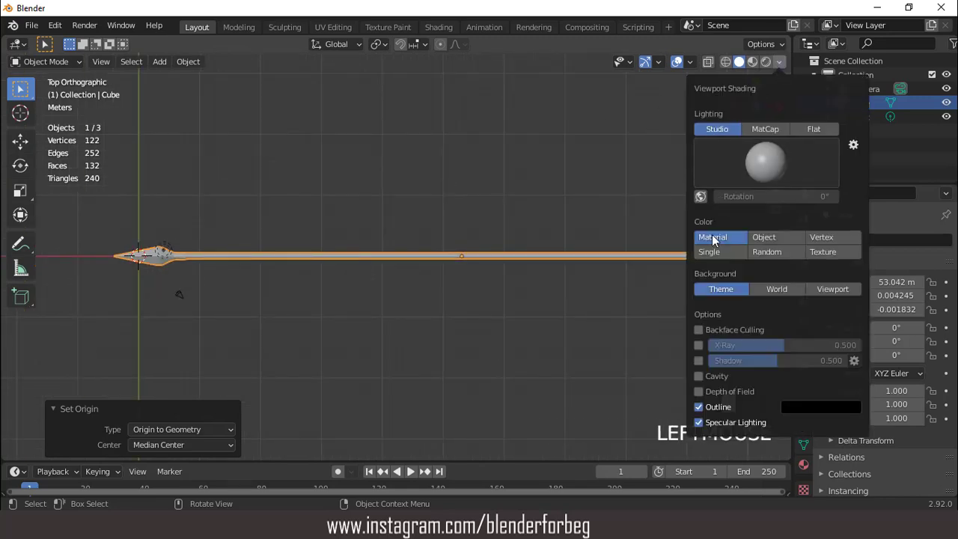
left_click(779, 63)
left_click(766, 62)
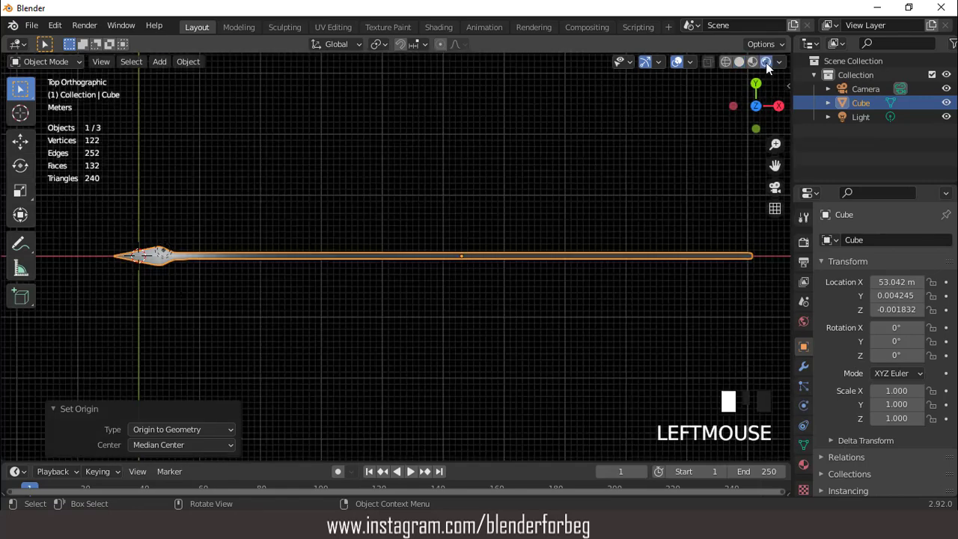
left_click(778, 63)
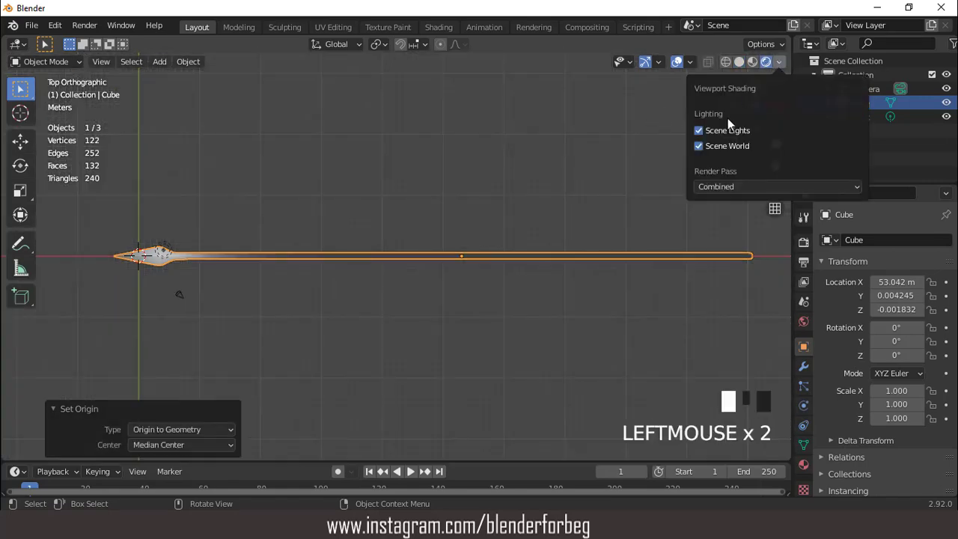
left_click(700, 146)
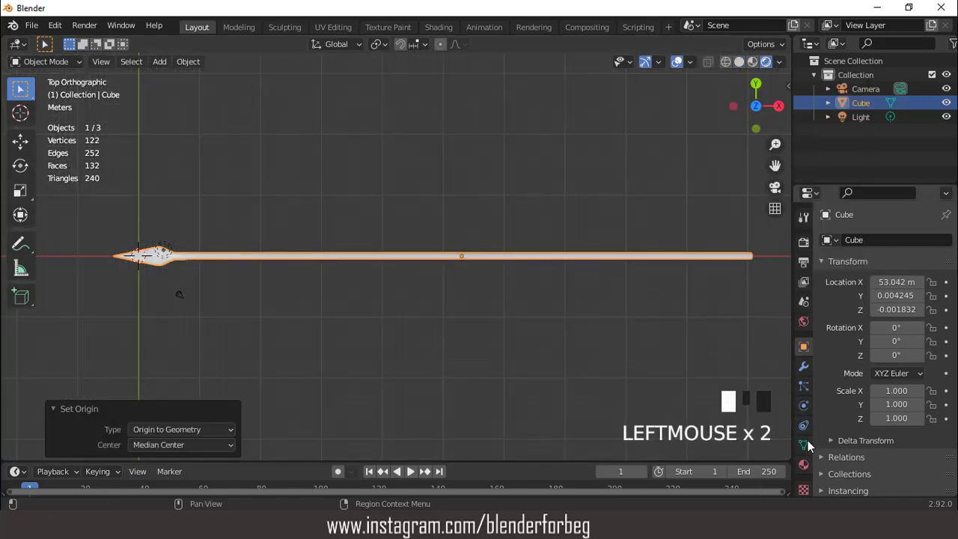
Enable Ambient Occlusion and Screen Space Reflections with Refraction for Eevee, and lower the reflections' maximum roughness.
left_click(803, 242)
left_click(832, 335)
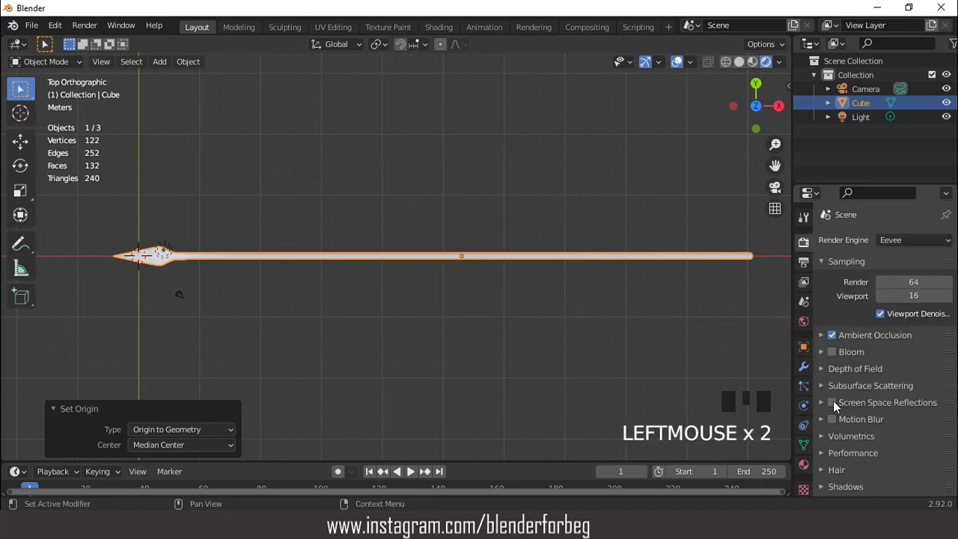
left_click(832, 402)
left_click(823, 407)
left_click(875, 423)
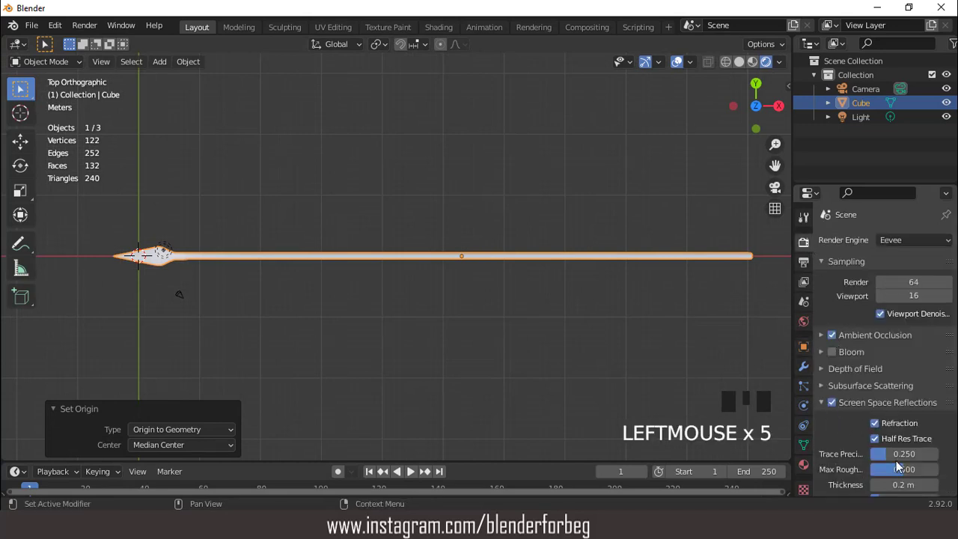
left_click(899, 469)
left_click_drag(899, 470, 813, 471)
Create a new material on the spear with a medium grey base color and Metallic set to 1.000.
left_click(804, 464)
left_click(894, 299)
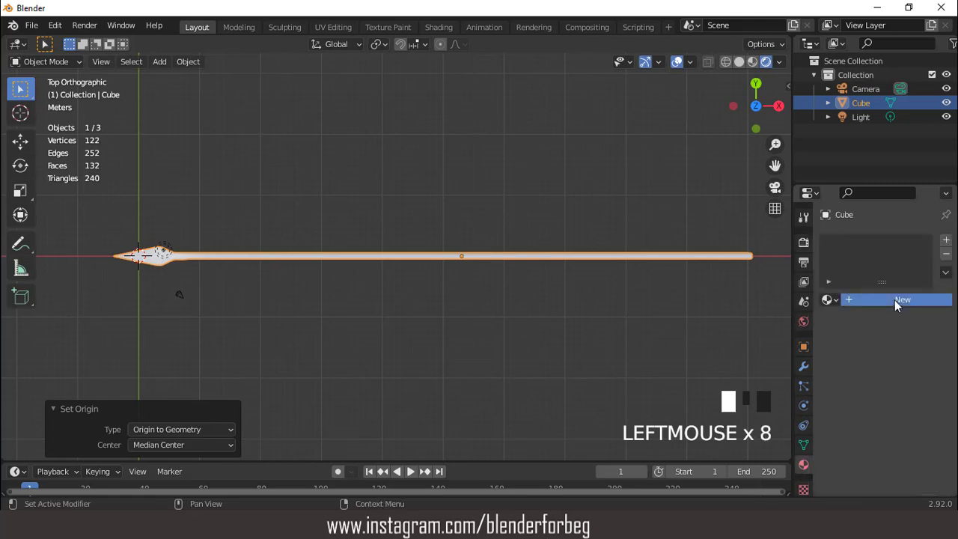
left_click(907, 443)
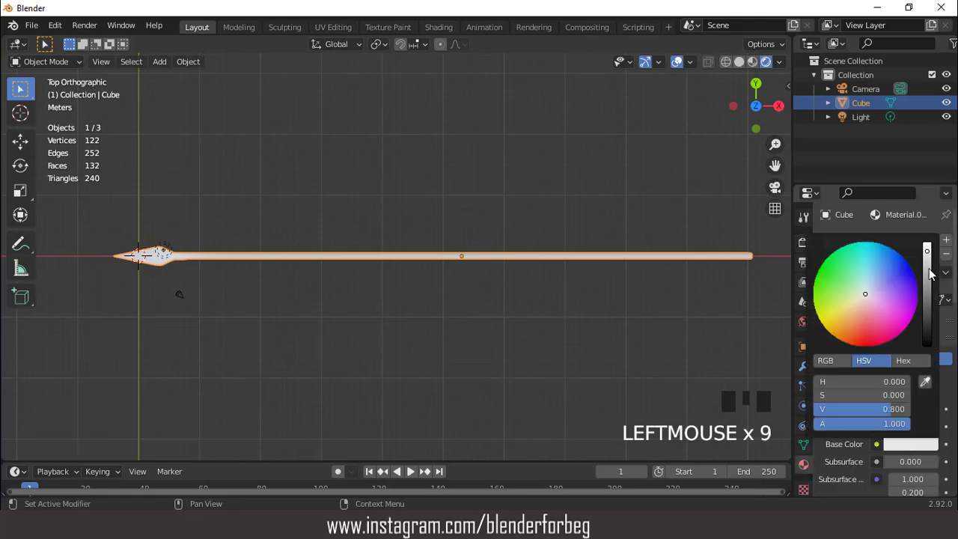
left_click_drag(928, 269, 927, 277)
scroll(903, 387, "down", 6)
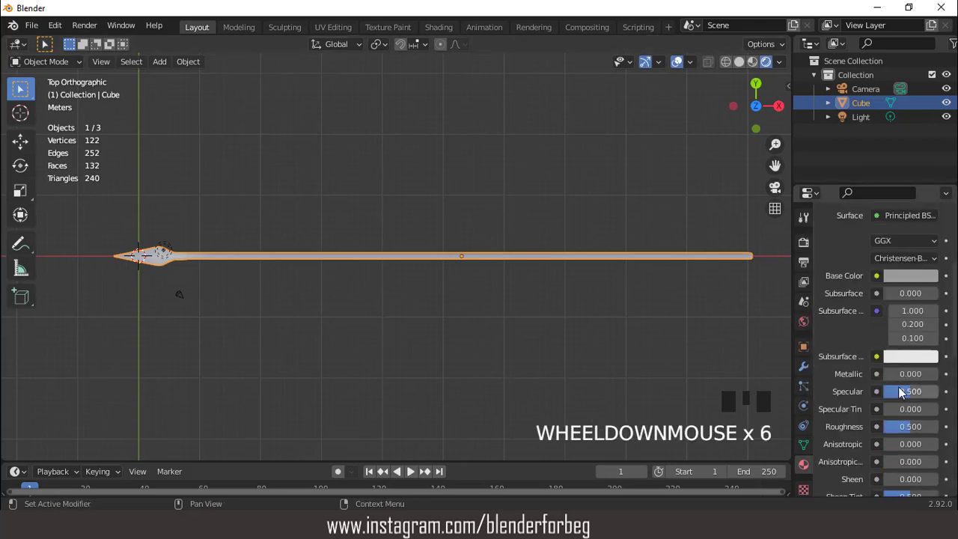
left_click_drag(902, 374, 926, 375)
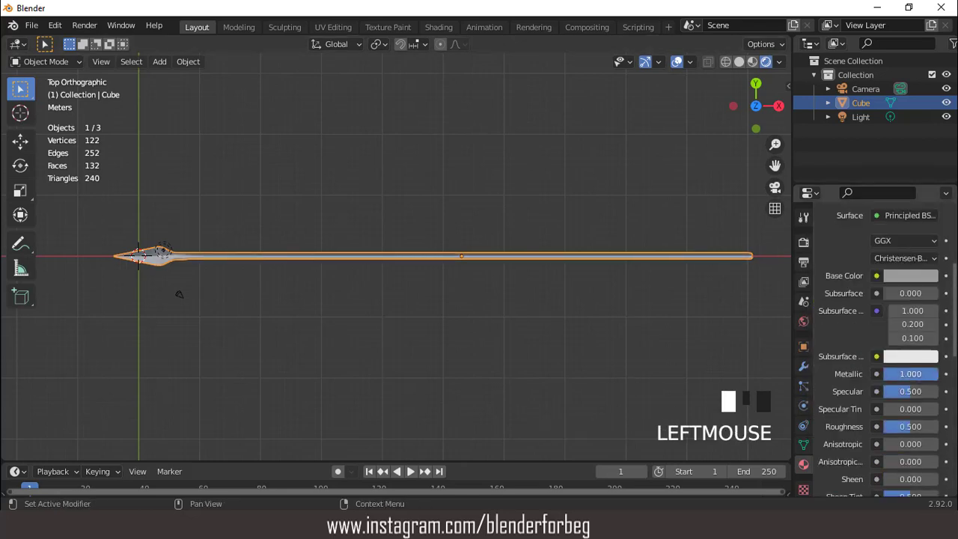
Add a second material with a dark red base color (H 0.009, S 0.929, V 0.055) and Roughness 1.000.
scroll(876, 308, "up", 8)
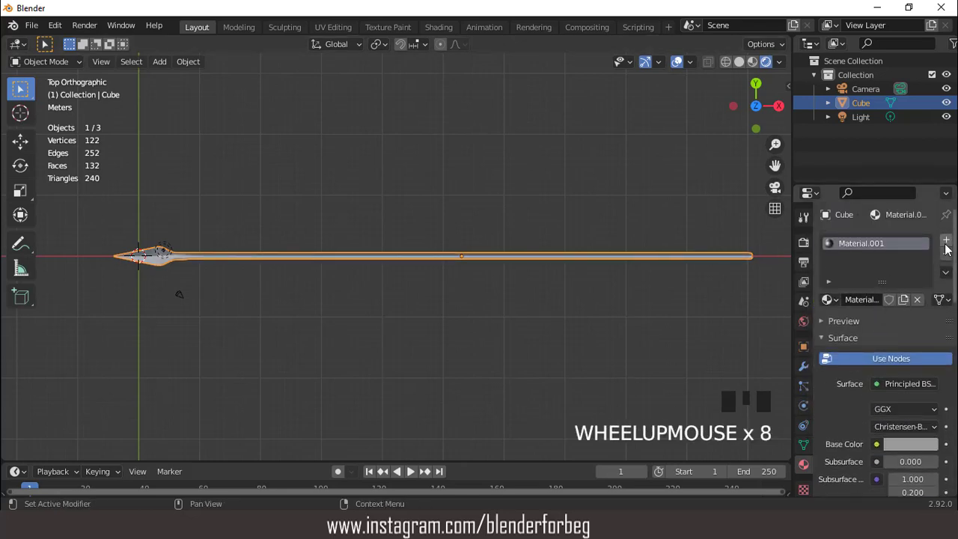
left_click(947, 241)
left_click(890, 327)
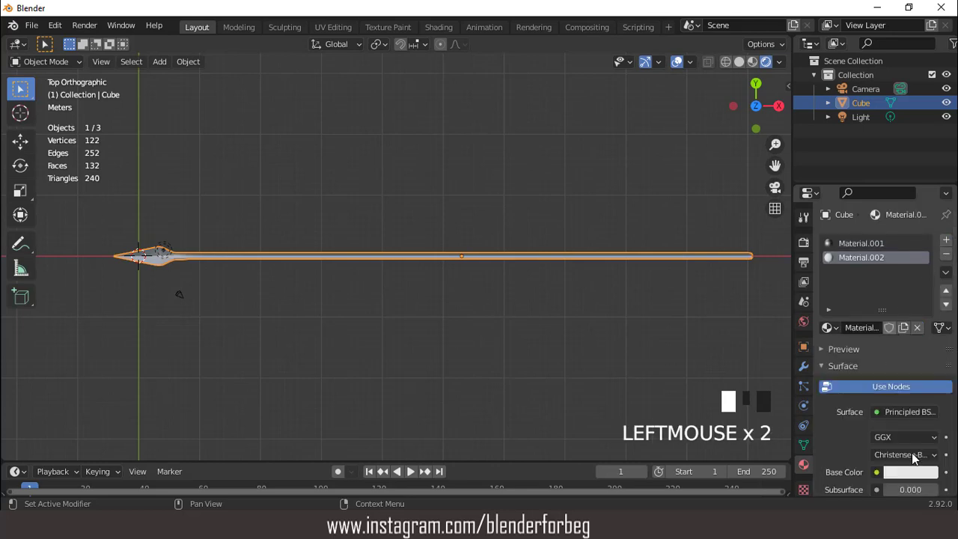
left_click(911, 471)
left_click(860, 364)
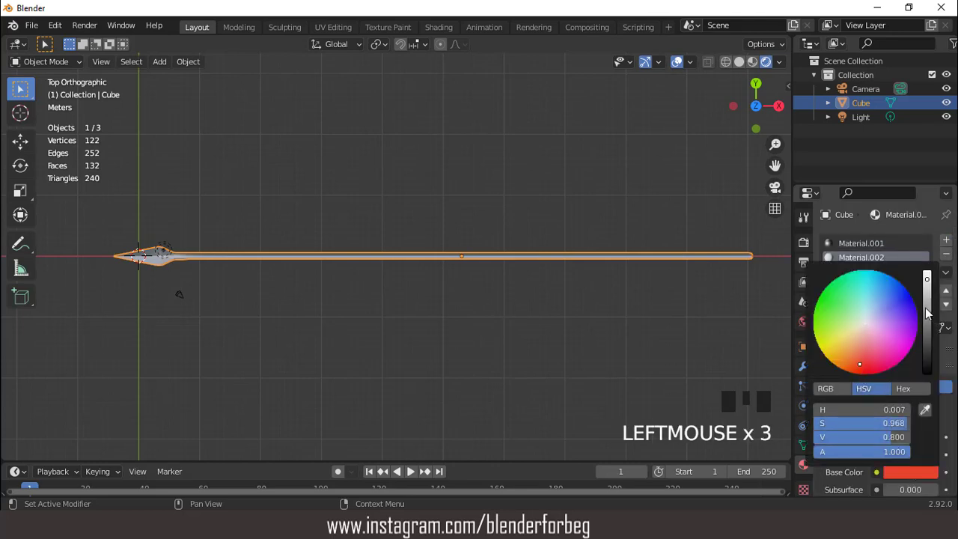
left_click(928, 302)
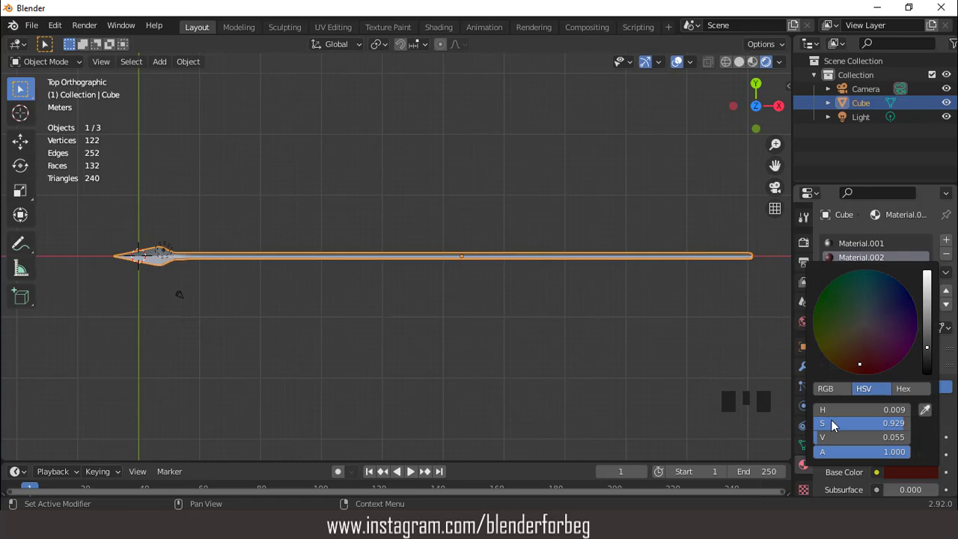
scroll(890, 345, "down", 8)
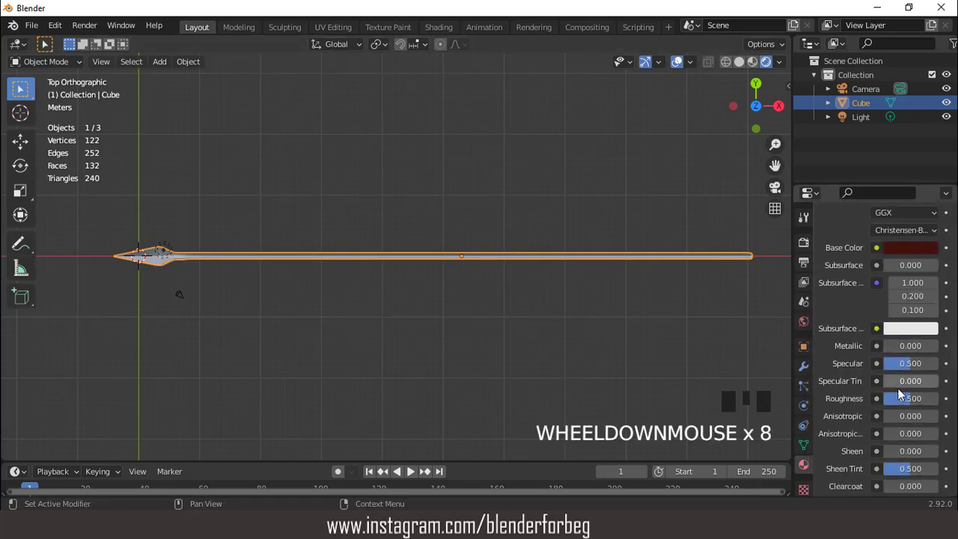
left_click_drag(906, 399, 936, 399)
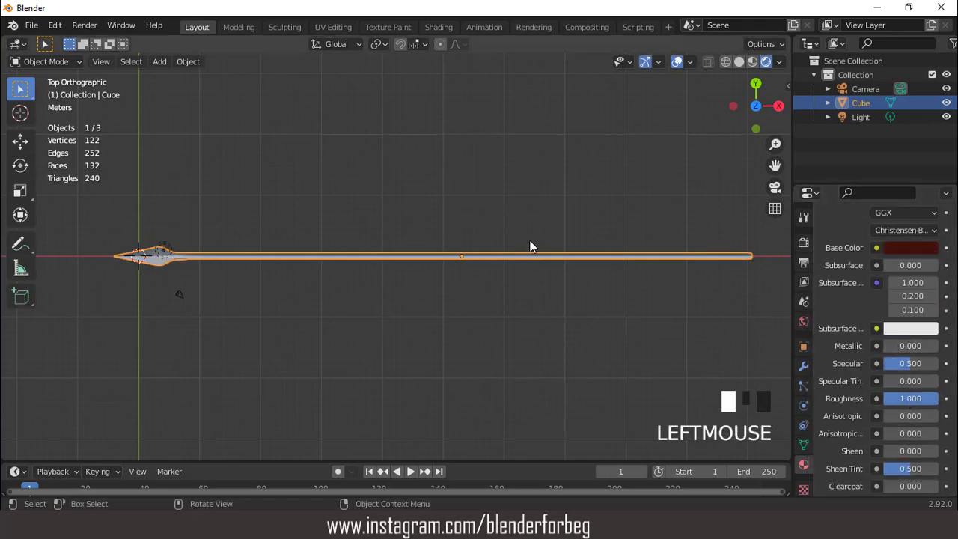
In Edit Mode, grow the face selection from the shaft's rounded end cap until it covers the entire shaft up to the collar.
scroll(530, 243, "up", 1)
key("Tab")
scroll(579, 267, "down", 3)
key("KP_Decimal")
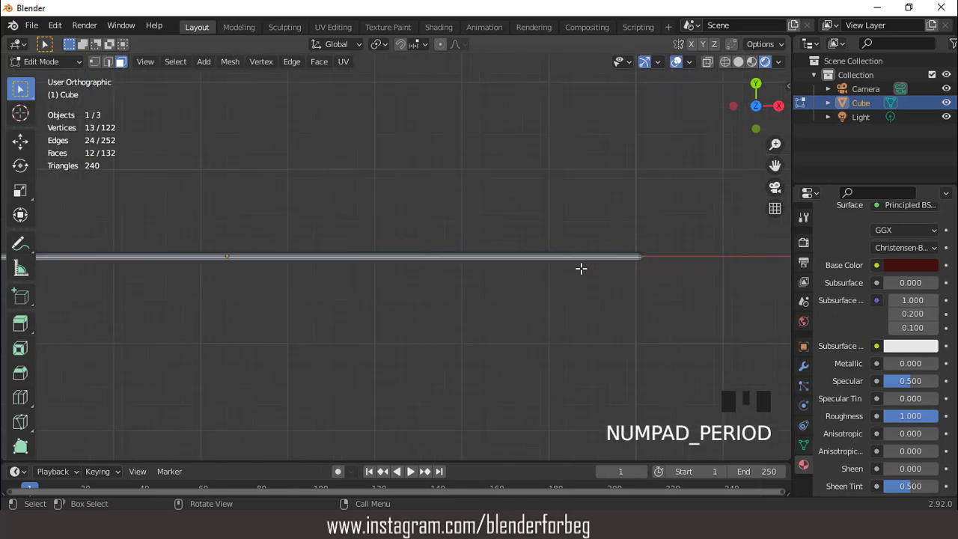
scroll(581, 275, "down", 13)
middle_click_drag(490, 272, 451, 187)
key("3")
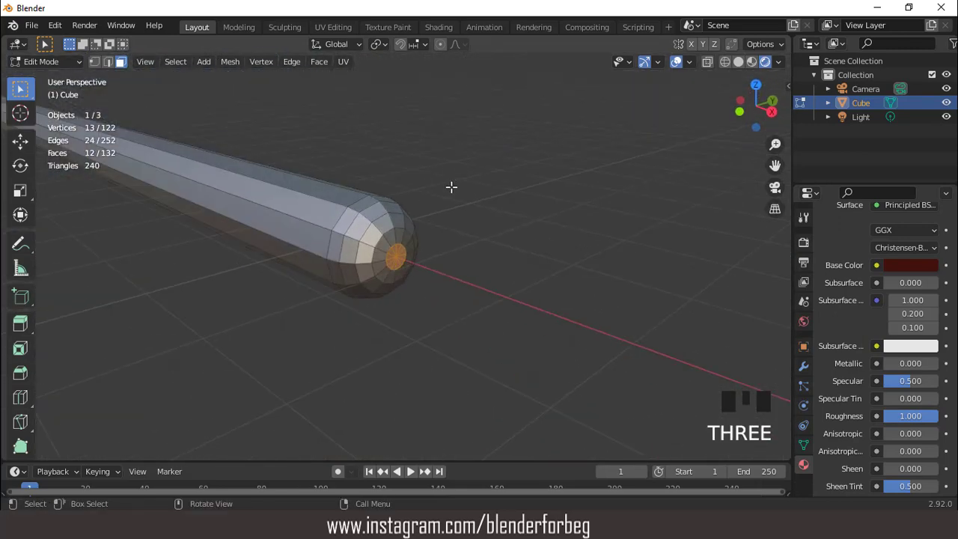
key("ctrl+KP_Add")
key("ctrl+KP_Add")
key("ctrl+KP_Add")
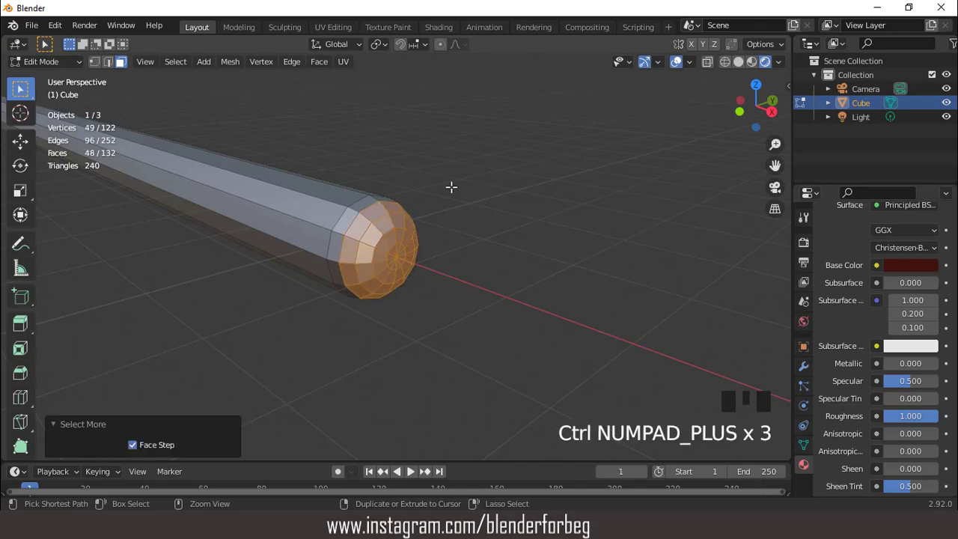
key("ctrl+KP_Add")
key("ctrl+KP_Add")
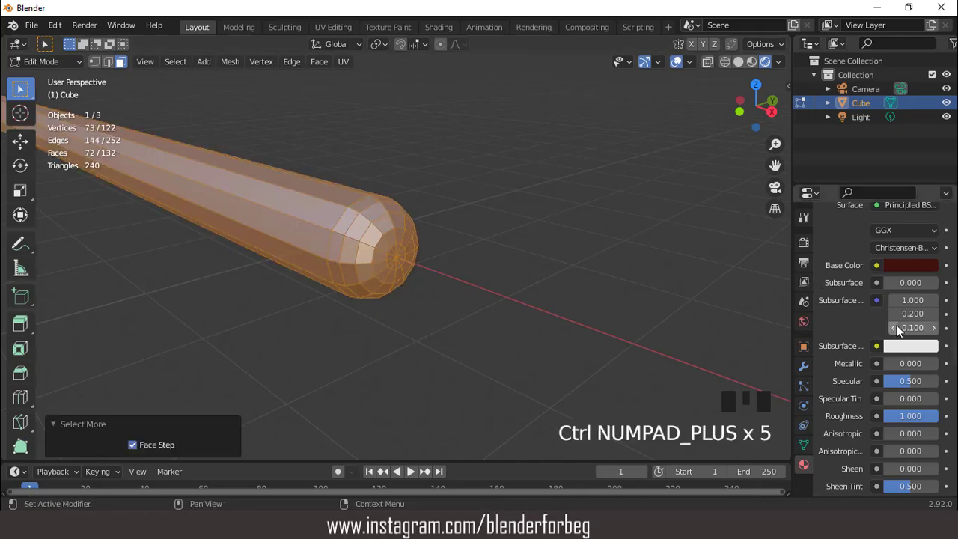
Assign the dark red Material.002 to the selected shaft faces and return to Object Mode.
scroll(895, 325, "up", 8)
left_click(840, 345)
scroll(596, 287, "down", 16)
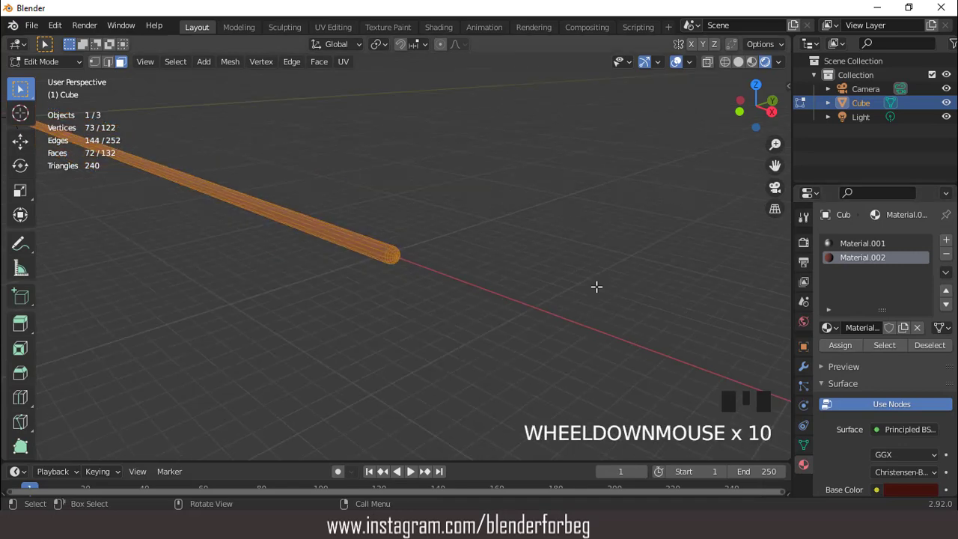
key("Tab")
Hide the viewport overlays and inspect the full spear with its grey blade and dark red shaft.
key("KP_7")
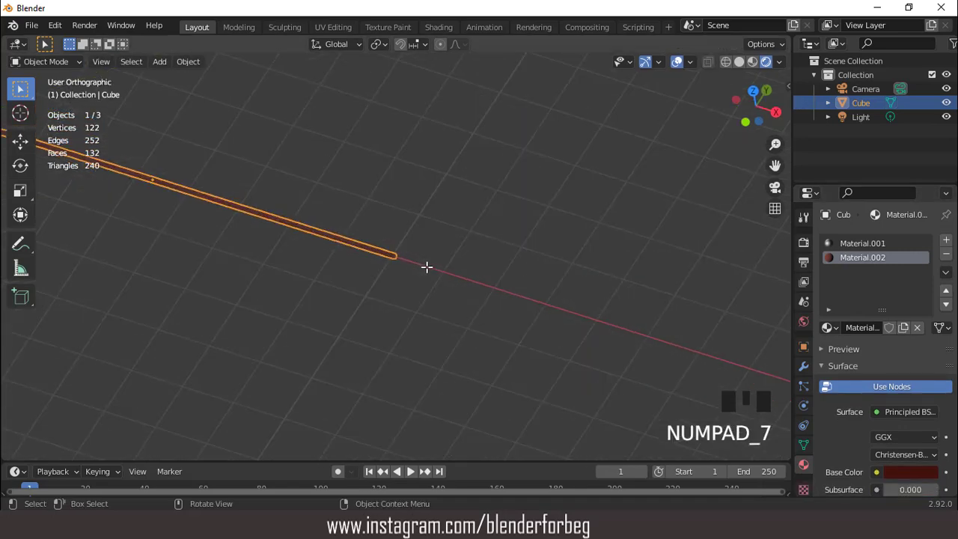
key("ctrl+KP_4")
key("ctrl+KP_4")
key("ctrl+KP_4")
key("ctrl+KP_4")
key("ctrl+KP_4")
key("ctrl+KP_4")
key("ctrl+KP_4")
key("ctrl+KP_4")
key("ctrl+KP_4")
key("ctrl+KP_4")
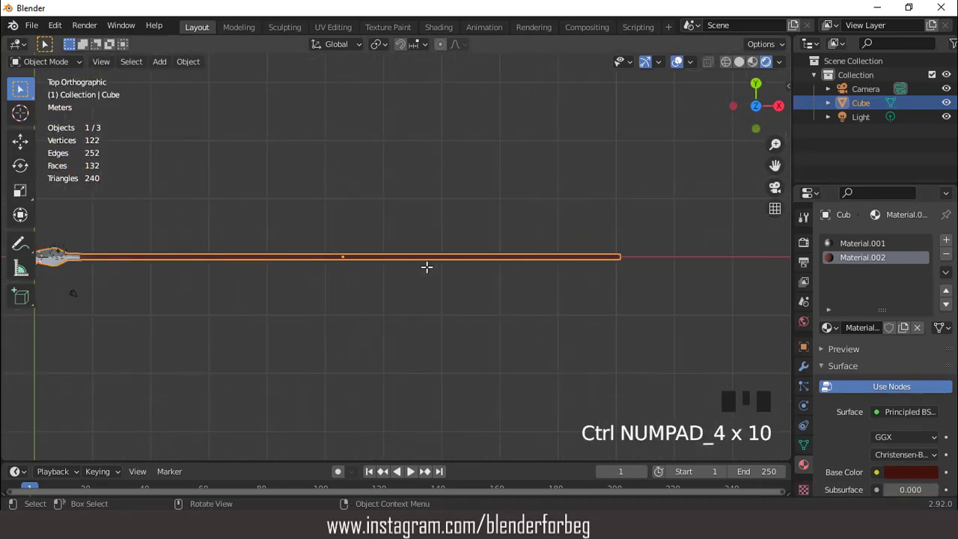
key("ctrl+KP_4")
key("ctrl+KP_4")
key("ctrl+KP_4")
key("ctrl+KP_4")
key("ctrl+KP_4")
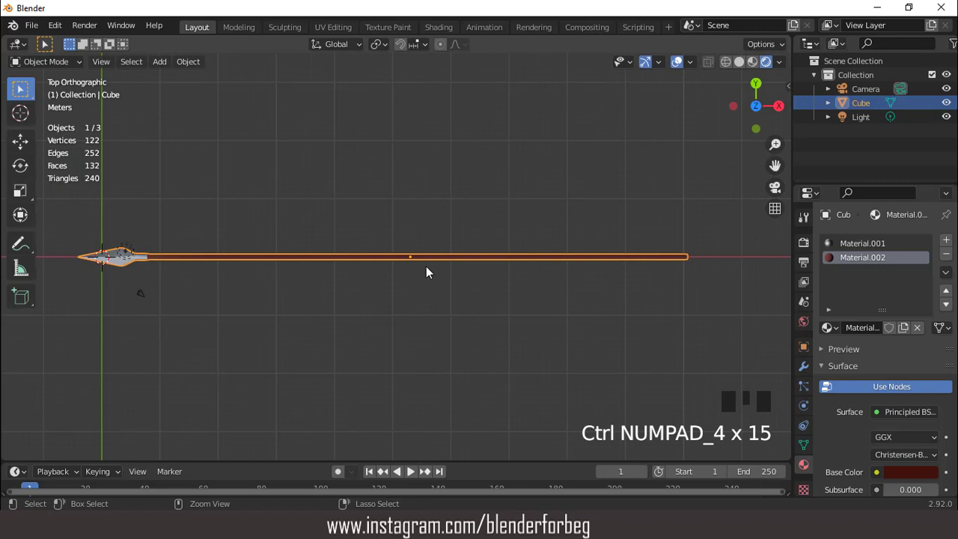
left_click(677, 62)
scroll(474, 198, "down", 2)
middle_click_drag(475, 198, 501, 109)
scroll(451, 228, "up", 4)
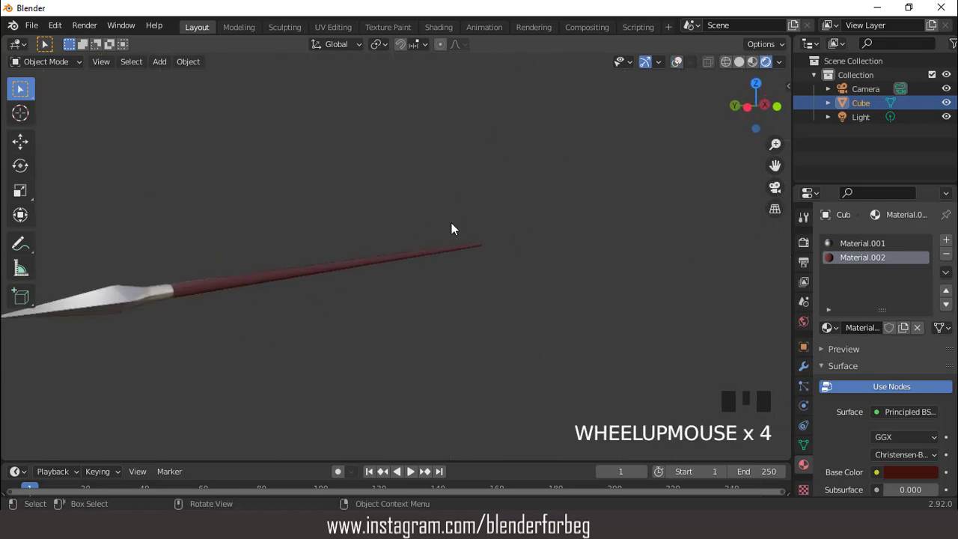
mouse_move(452, 229)
middle_mouse_down()
mouse_move(488, 218)
mouse_move(455, 223)
middle_mouse_up()
Rotate the spear 90° about the global X axis.
key("KP_1")
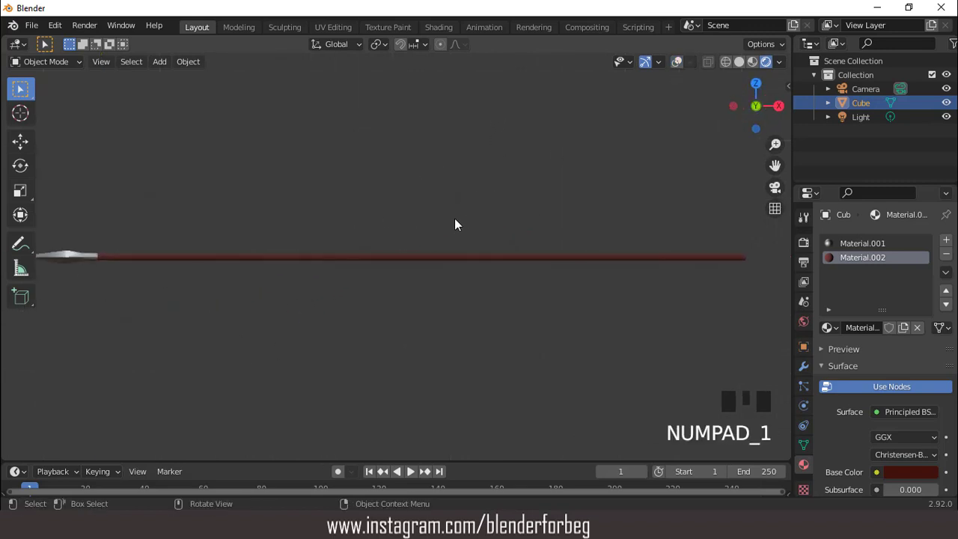
type("rx")
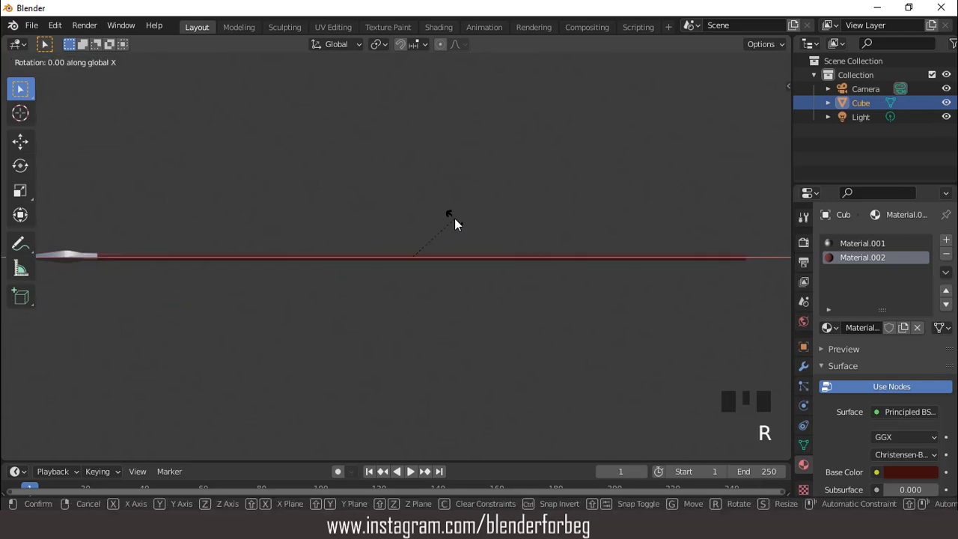
type("90")
key("Return")
scroll(379, 237, "down", 3)
middle_click_drag(378, 238, 571, 245)
scroll(572, 240, "up", 4)
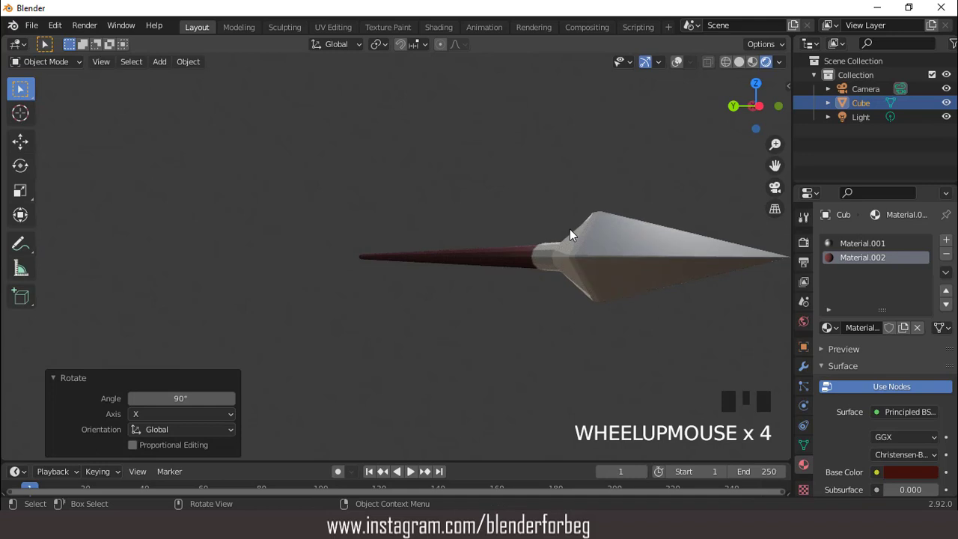
Try the Transparent film option in the Eevee render settings, view the spear against it, and switch the option back off.
left_click(803, 242)
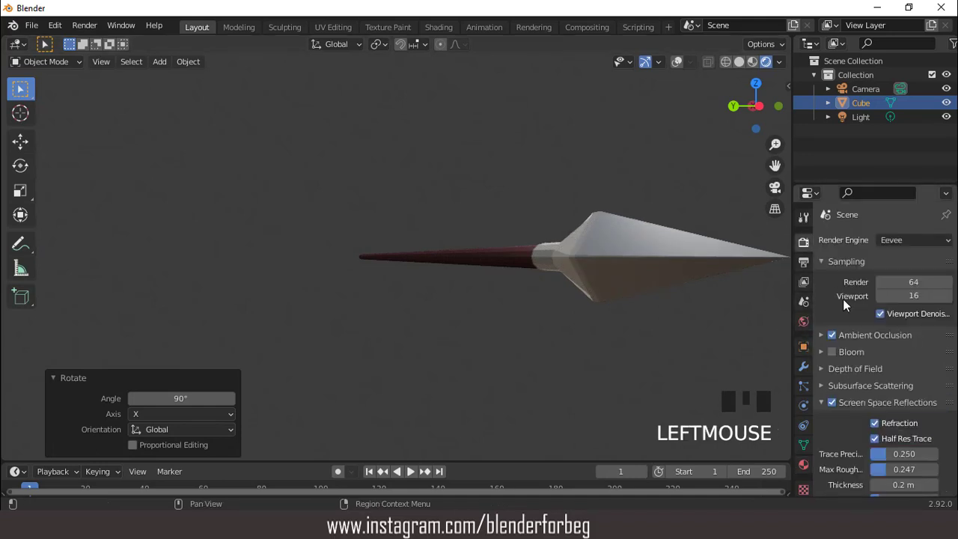
scroll(853, 306, "down", 7)
left_click(823, 442)
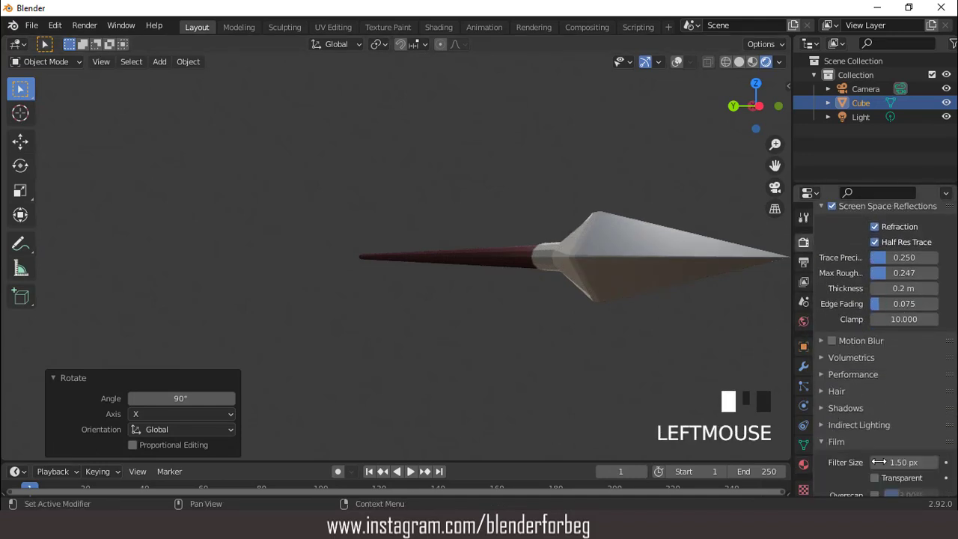
left_click(875, 477)
middle_click_drag(699, 364, 601, 259)
scroll(523, 277, "down", 2)
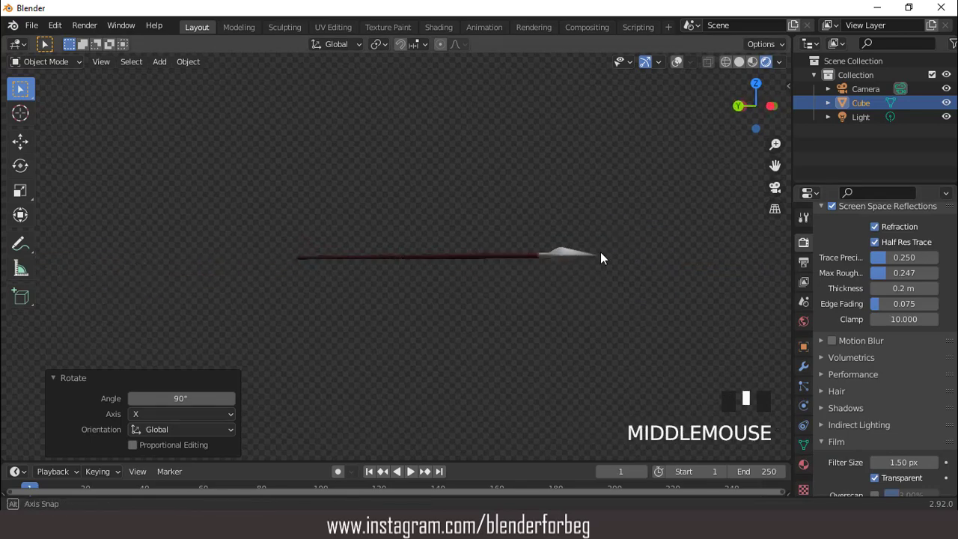
scroll(591, 254, "up", 2)
left_click(875, 478)
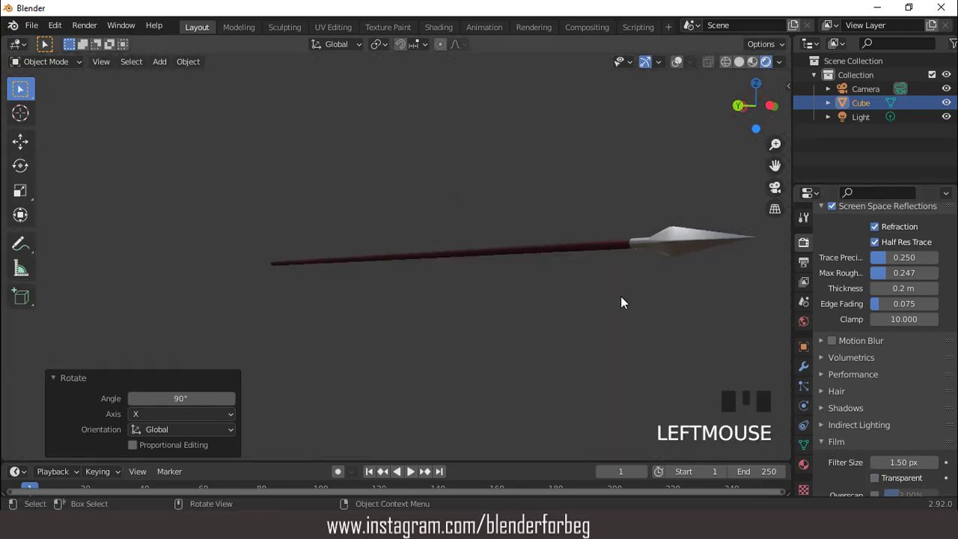